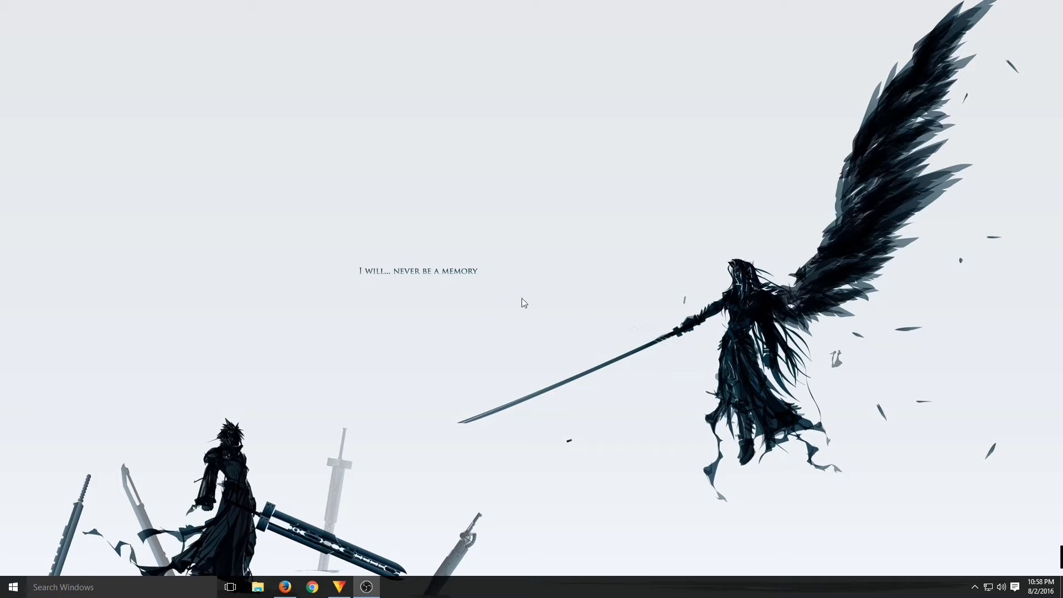
- Open the computer's basic System information window from the About page of the System settings
{"action": "left_click", "coordinate": [13, 591]}
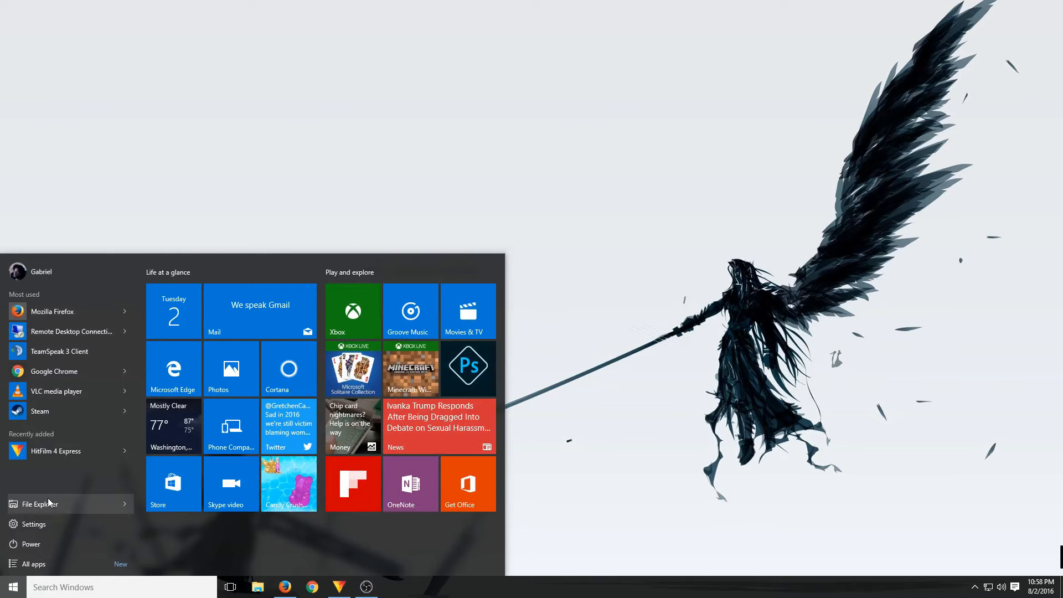
{"action": "left_click", "coordinate": [54, 524]}
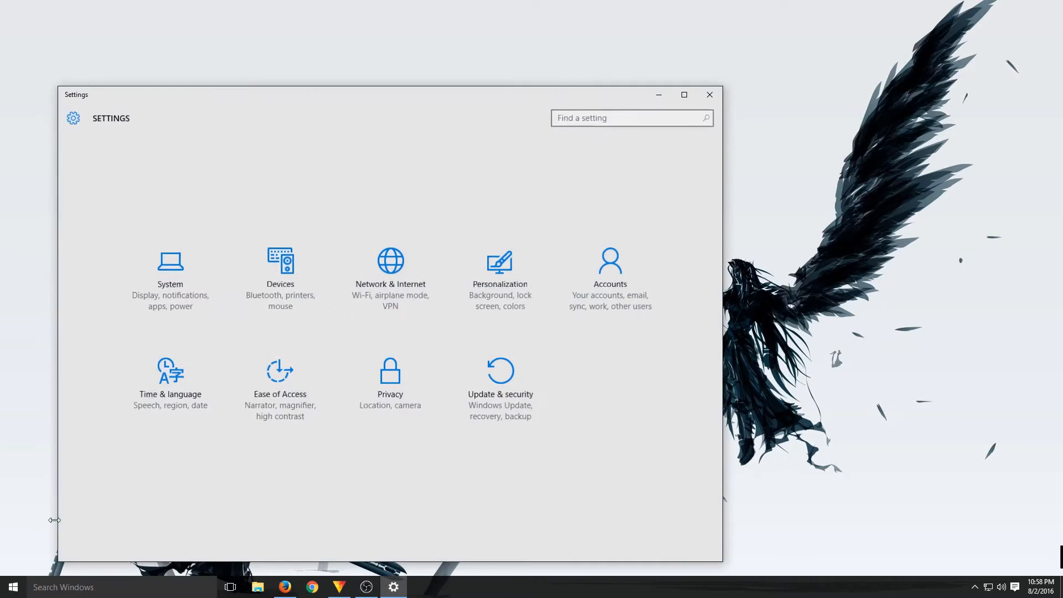
{"action": "left_click", "coordinate": [188, 309]}
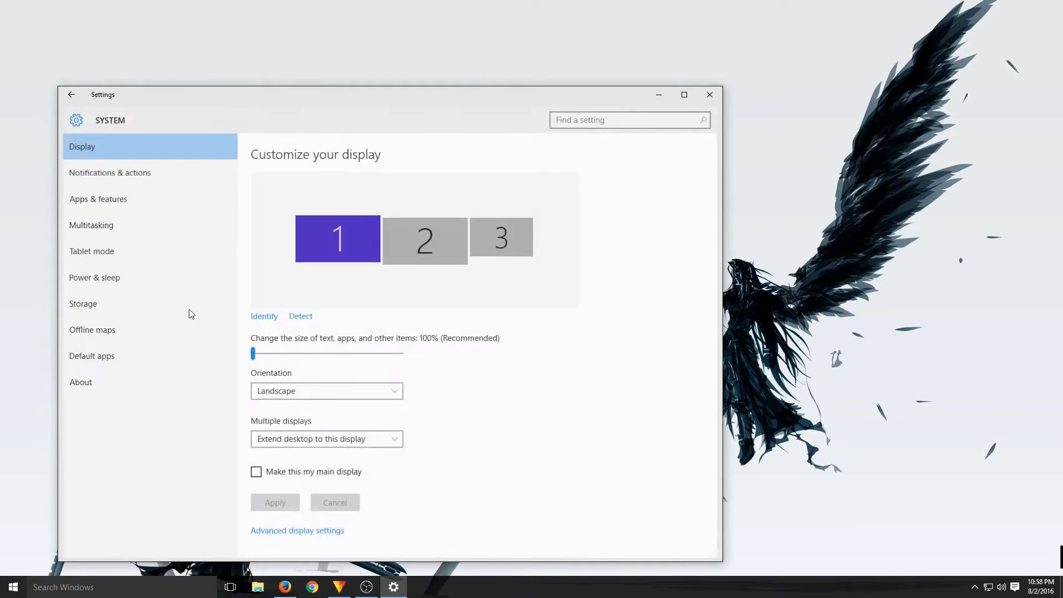
{"action": "left_click", "coordinate": [98, 383]}
{"action": "scroll", "coordinate": [297, 422], "scroll_direction": "down", "scroll_amount": 5}
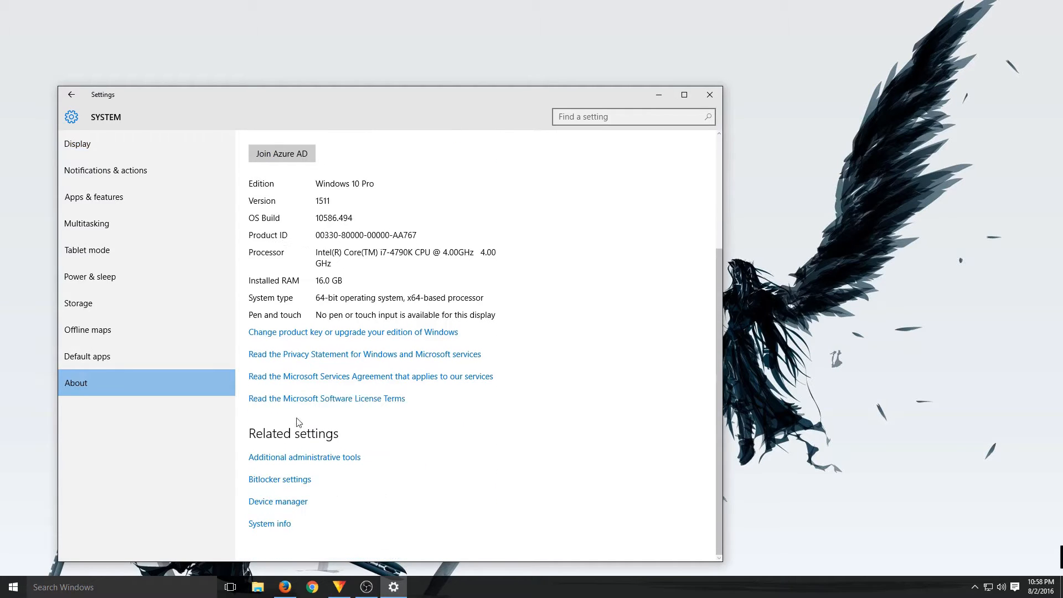
{"action": "left_click", "coordinate": [281, 527]}
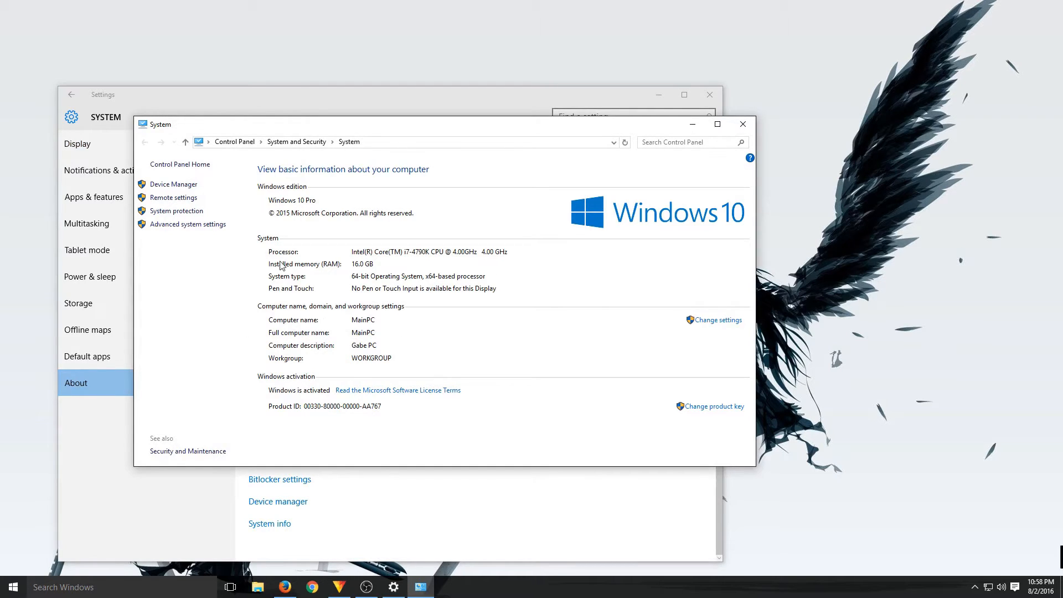
{"action": "left_click", "coordinate": [390, 145]}
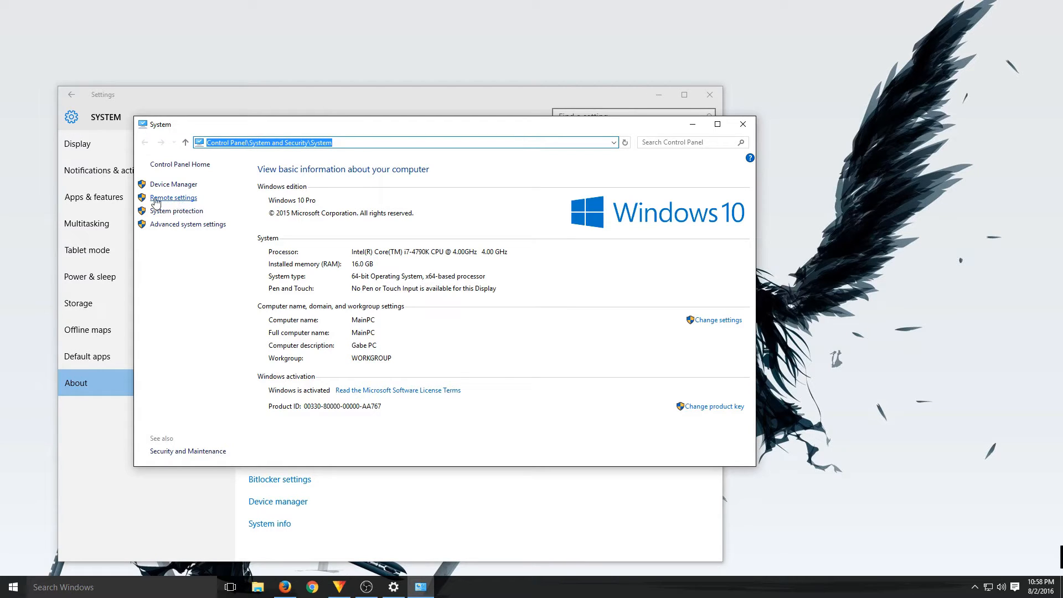
- Allow remote connections to this computer in the remote settings, apply the change and close the System and Settings windows
{"action": "left_click", "coordinate": [187, 199]}
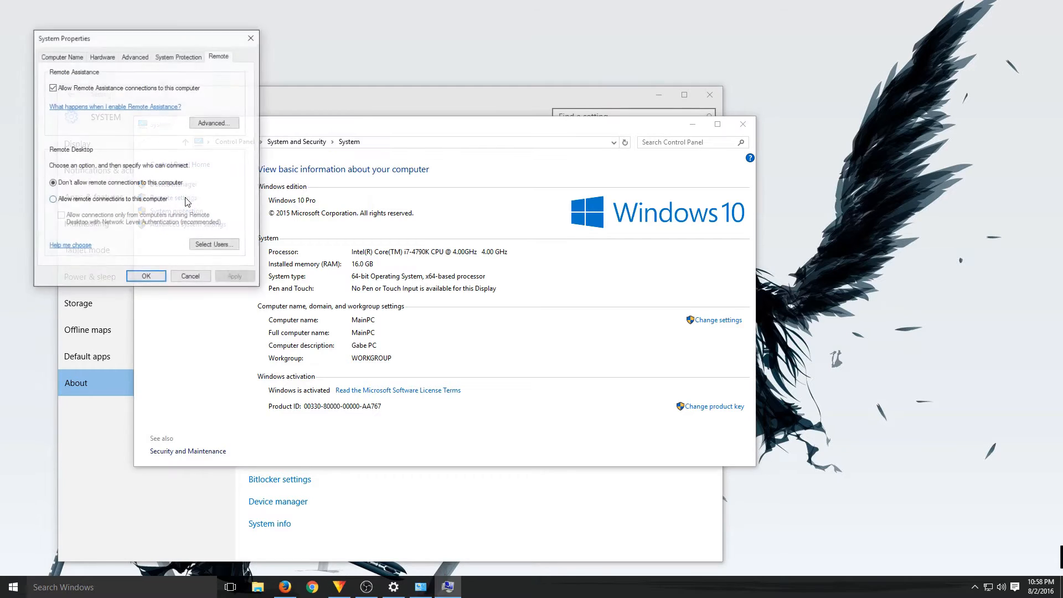
{"action": "left_click", "coordinate": [96, 200]}
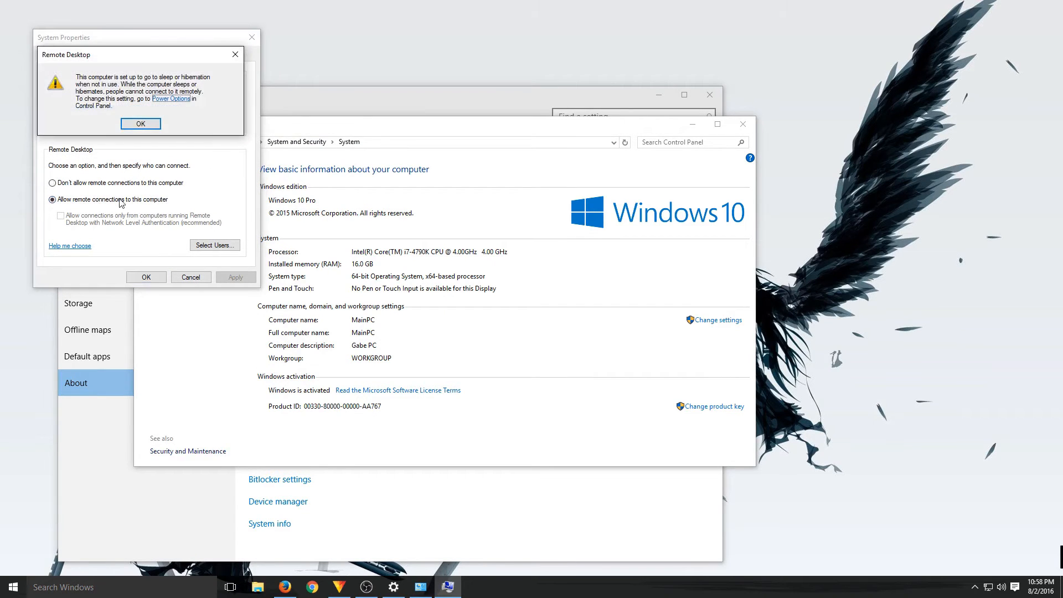
{"action": "left_click", "coordinate": [141, 124]}
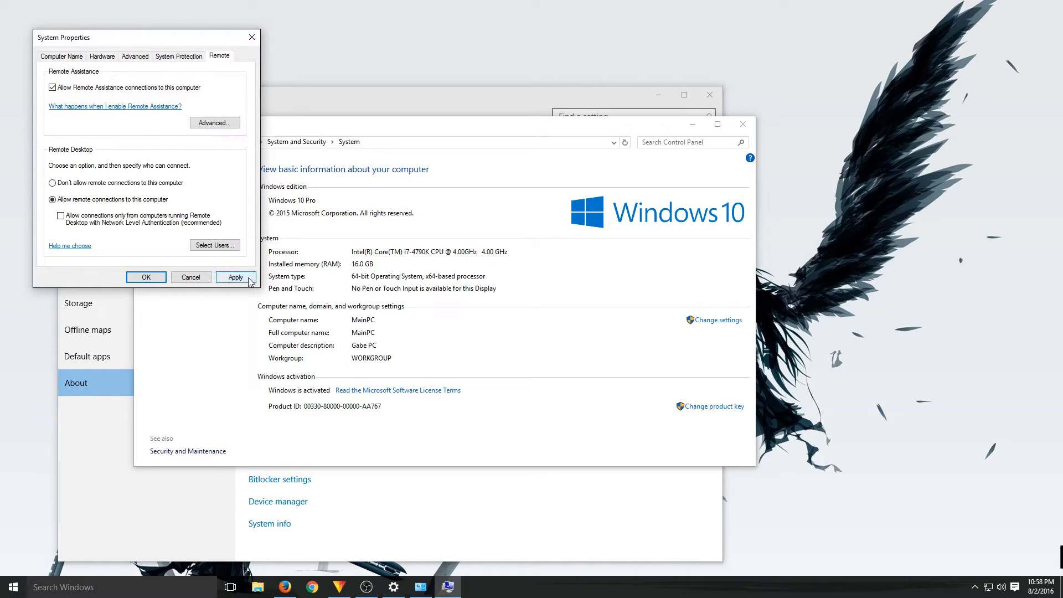
{"action": "left_click", "coordinate": [236, 278]}
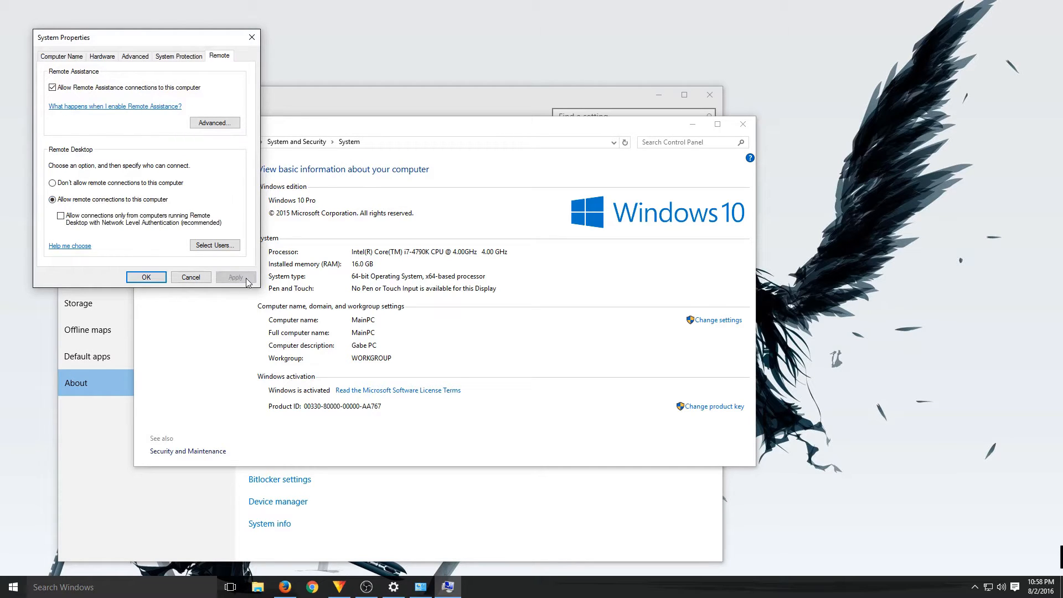
{"action": "left_click", "coordinate": [147, 278]}
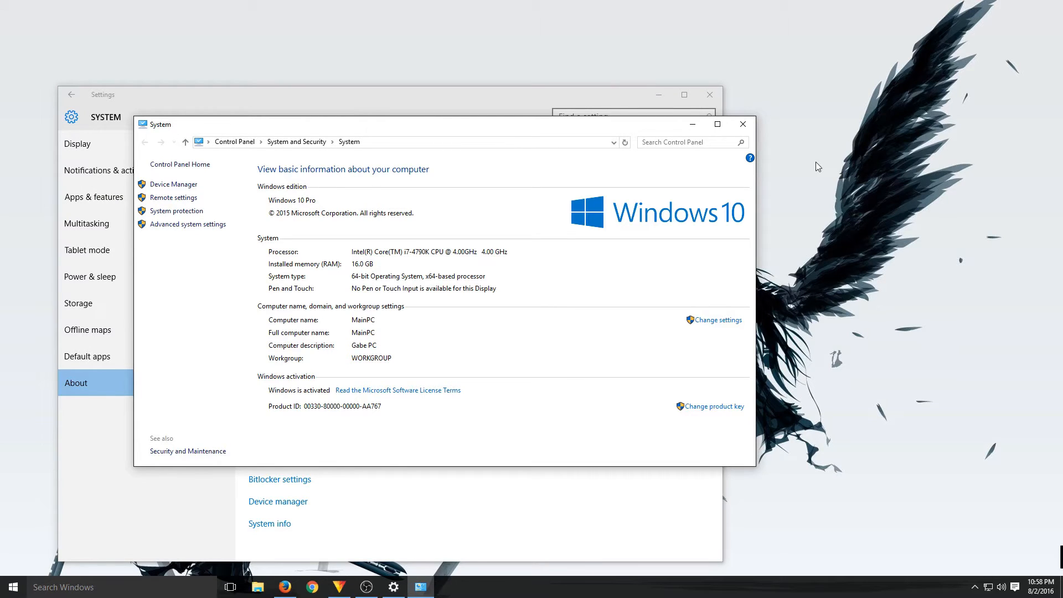
{"action": "left_click", "coordinate": [743, 124]}
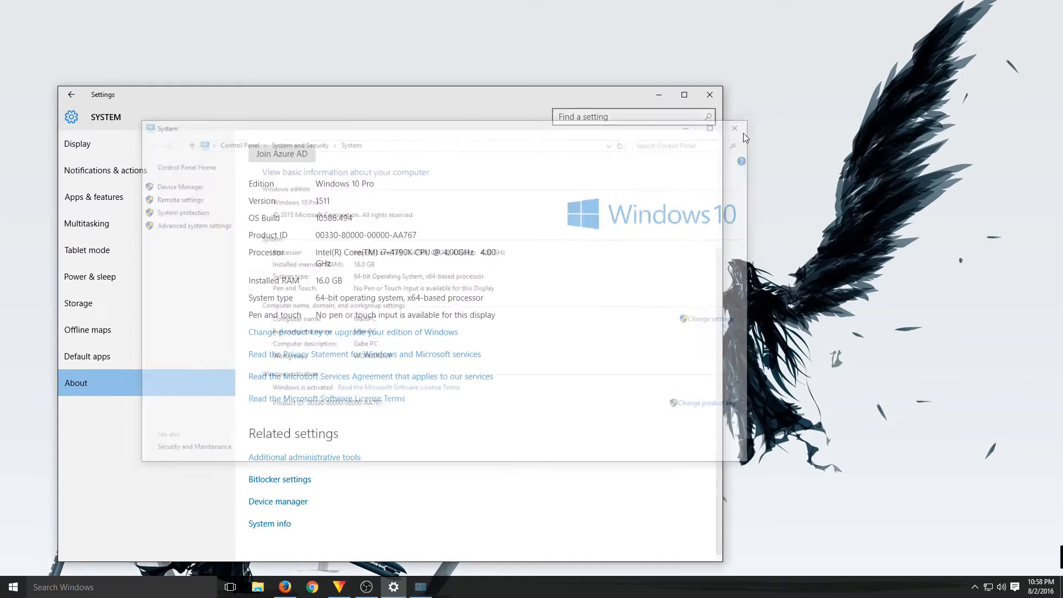
{"action": "left_click", "coordinate": [710, 94]}
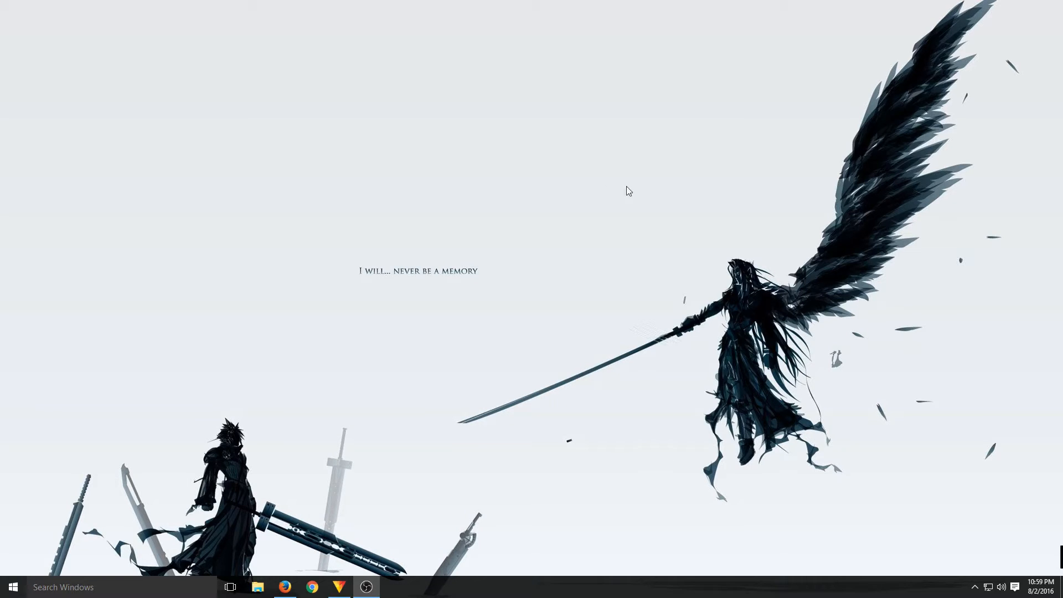
- Open the Network and Sharing Center, also reaching it through the Ethernet section of the Network & Internet settings
{"action": "right_click", "coordinate": [990, 589]}
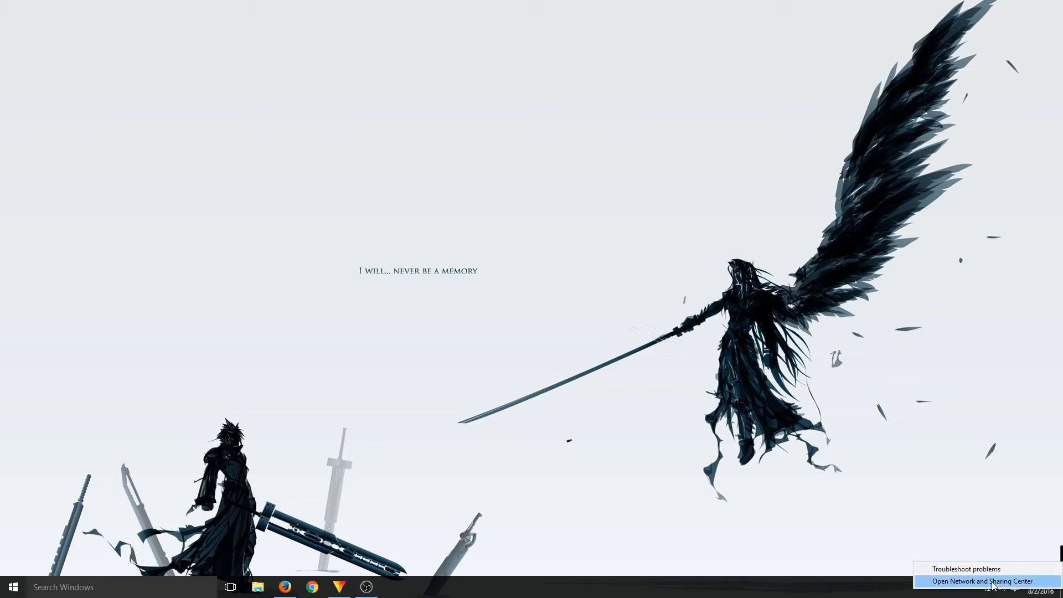
{"action": "left_click", "coordinate": [992, 583]}
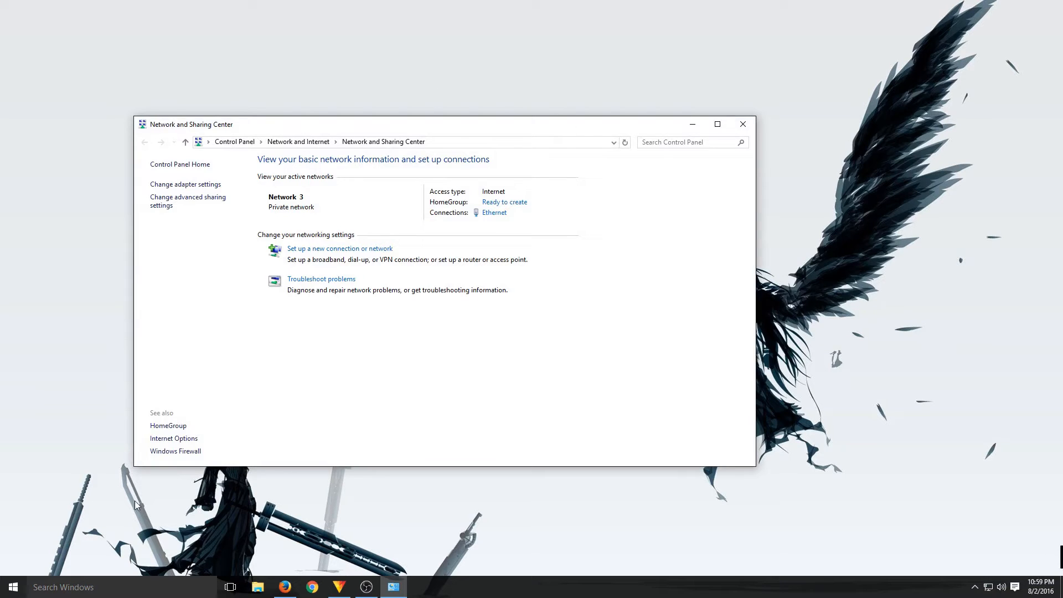
{"action": "left_click", "coordinate": [14, 589]}
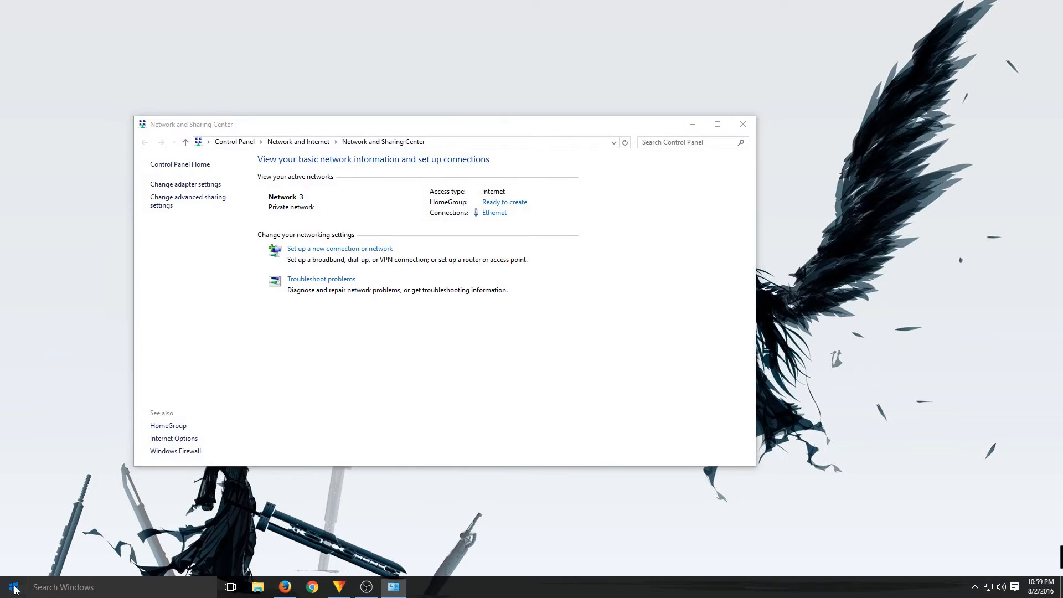
{"action": "left_click", "coordinate": [34, 525]}
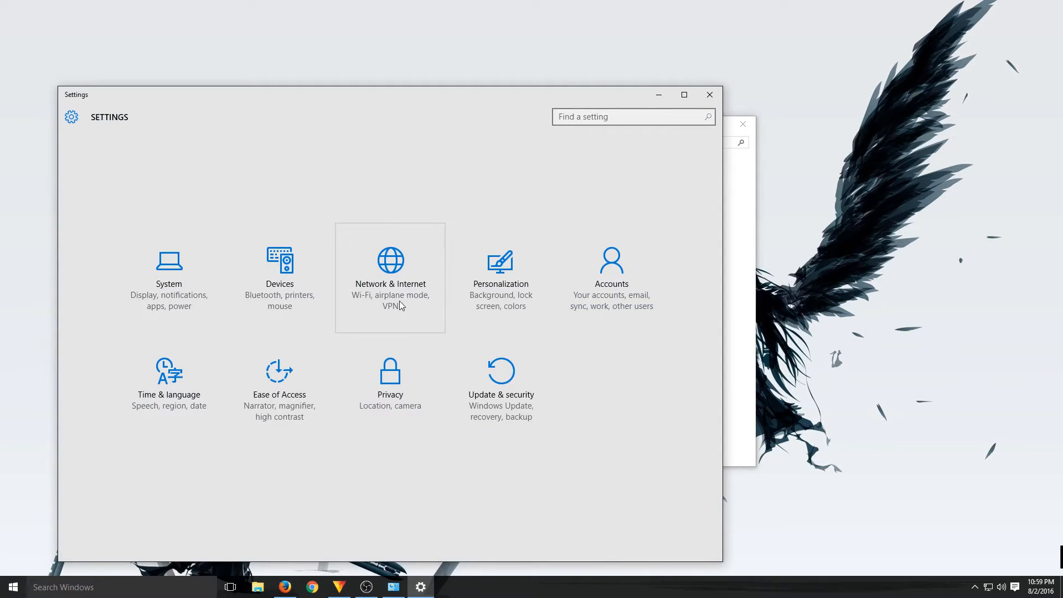
{"action": "left_click", "coordinate": [400, 302]}
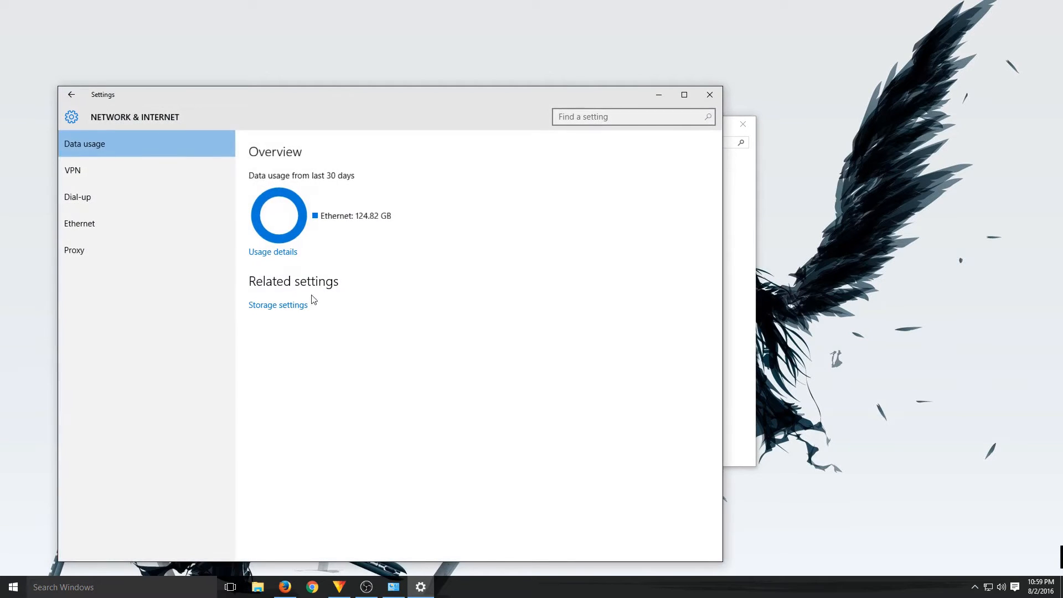
{"action": "left_click", "coordinate": [76, 231]}
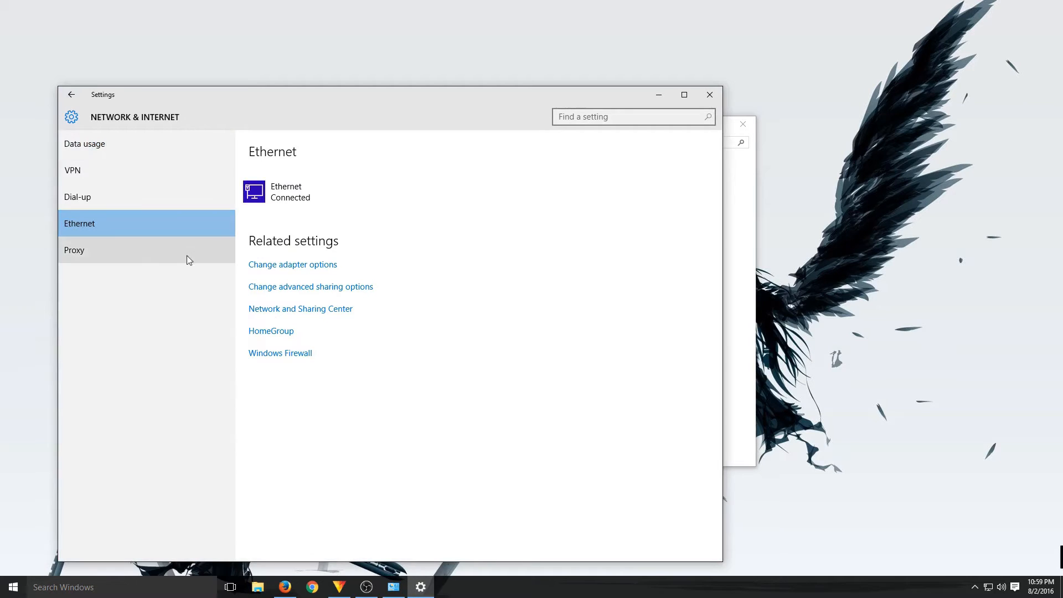
{"action": "left_click", "coordinate": [291, 310]}
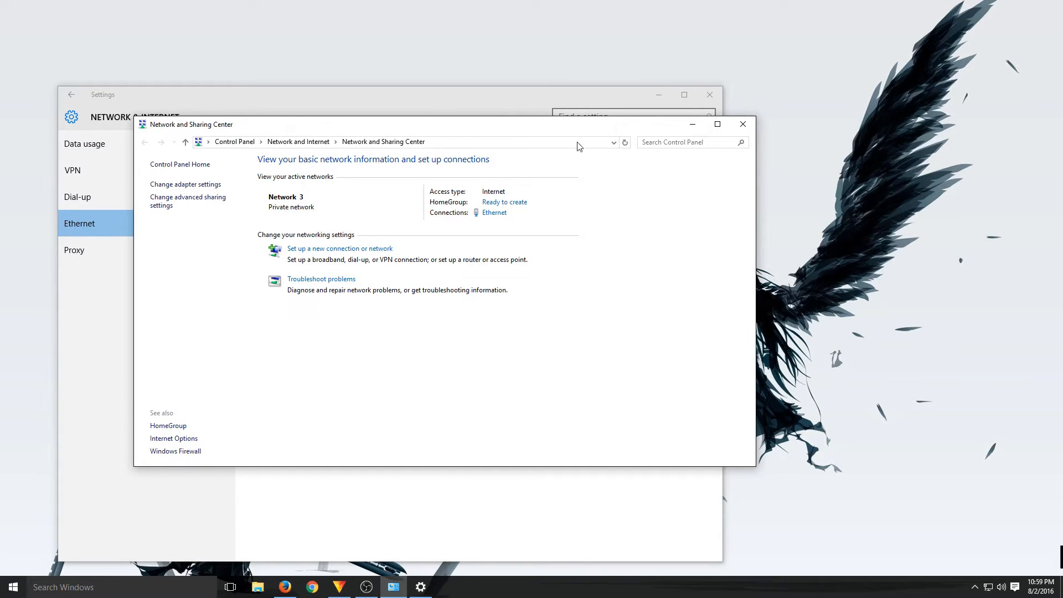
{"action": "left_click", "coordinate": [662, 97]}
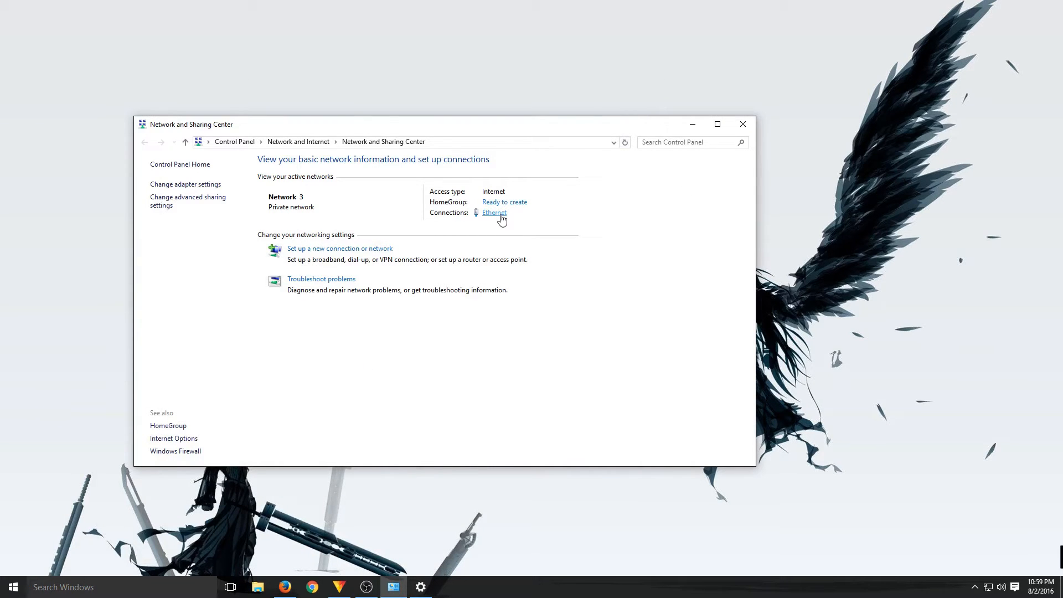
- Examine the Ethernet connection's details for its IPv4 address, subnet mask, default gateway and DNS server
{"action": "left_click", "coordinate": [494, 213]}
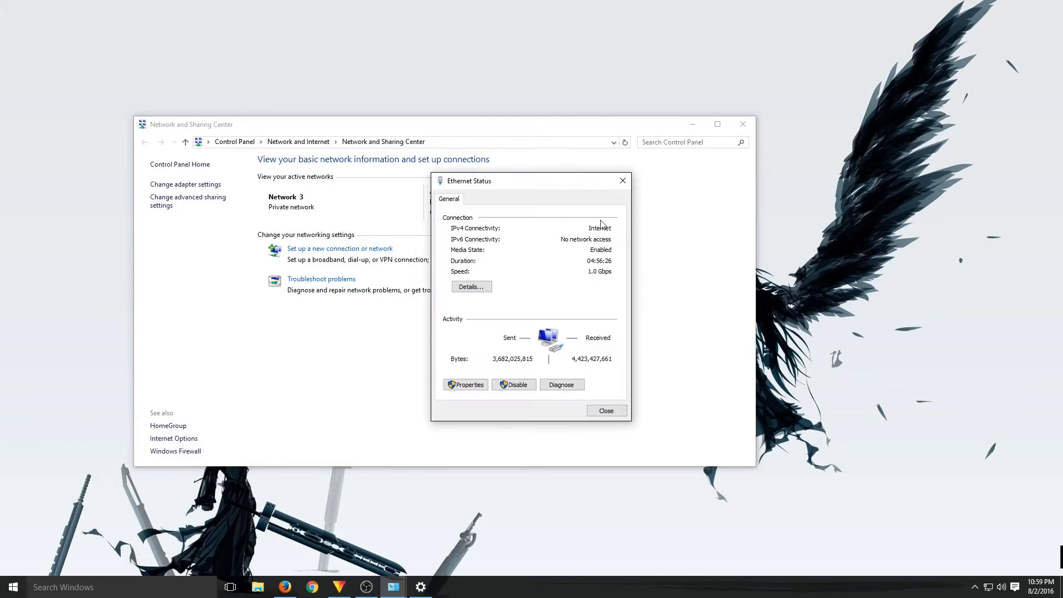
{"action": "left_click", "coordinate": [476, 287]}
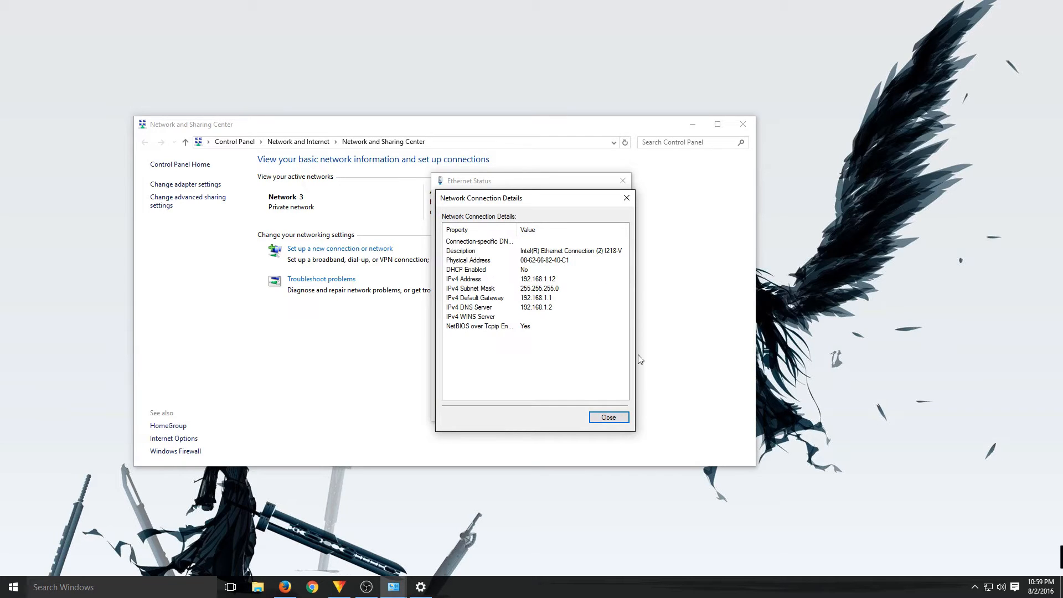
{"action": "left_click", "coordinate": [608, 418]}
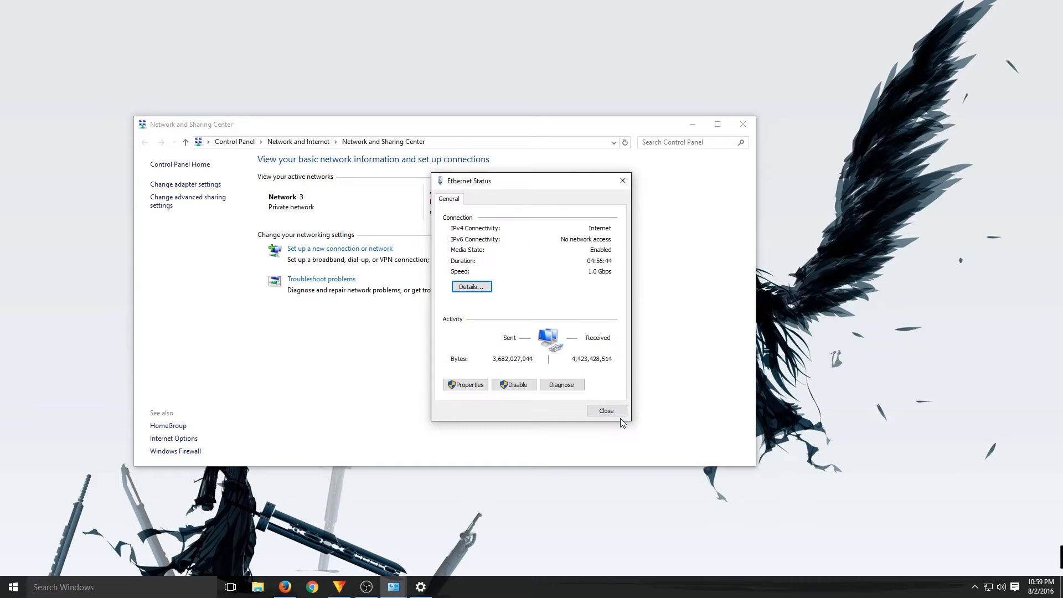
- Review the Ethernet adapter's Internet Protocol Version 4 (TCP/IPv4) address settings and close the network windows
{"action": "left_click", "coordinate": [464, 385]}
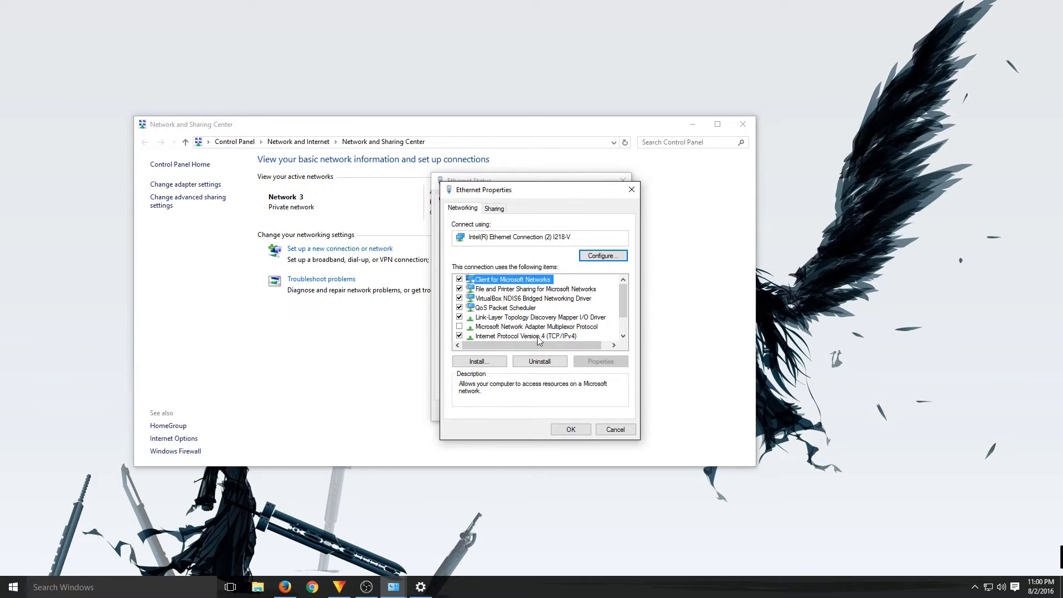
{"action": "double_click", "coordinate": [555, 336]}
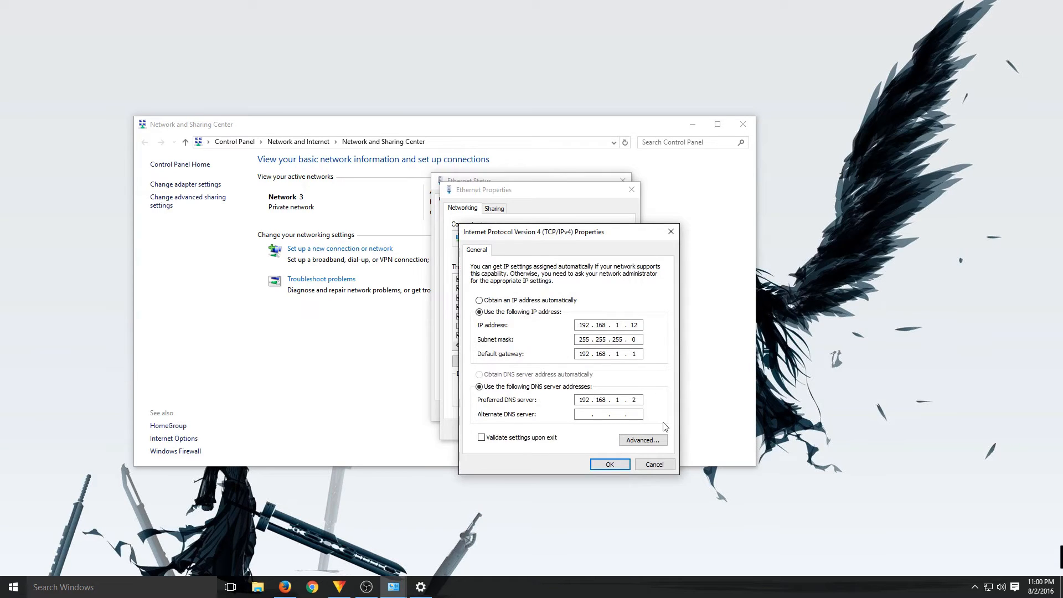
{"action": "left_click", "coordinate": [612, 466]}
{"action": "left_click", "coordinate": [586, 432]}
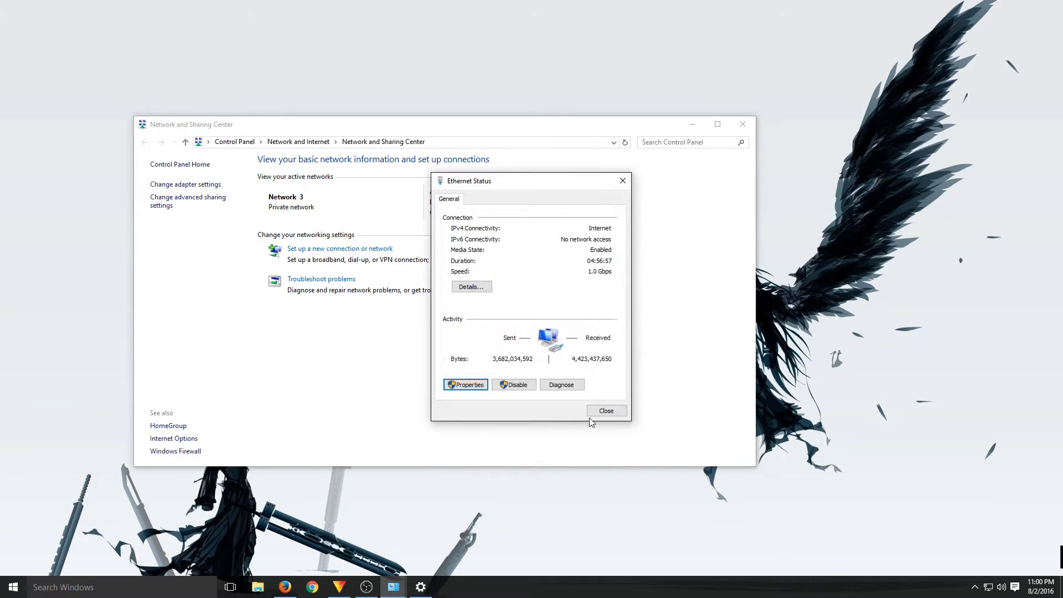
{"action": "left_click", "coordinate": [606, 411]}
{"action": "left_click", "coordinate": [743, 125]}
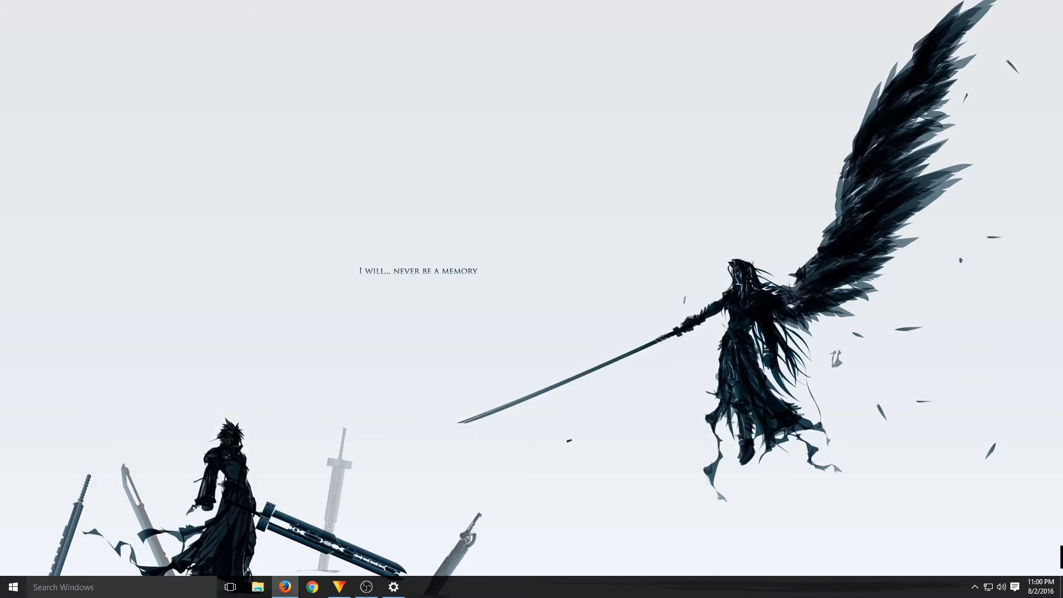
- Switch to Firefox and load the router's login page at 192.168.1.1
{"action": "left_click_drag", "start_coordinate": [1062, 47], "coordinate": [355, 110]}
{"action": "double_click", "coordinate": [356, 109]}
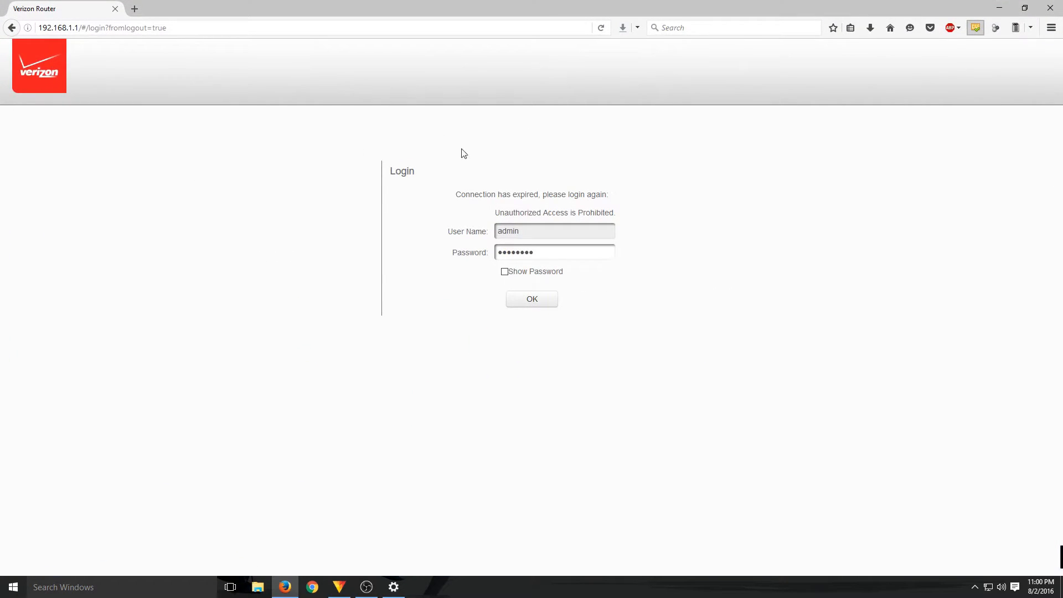
{"action": "left_click", "coordinate": [175, 32]}
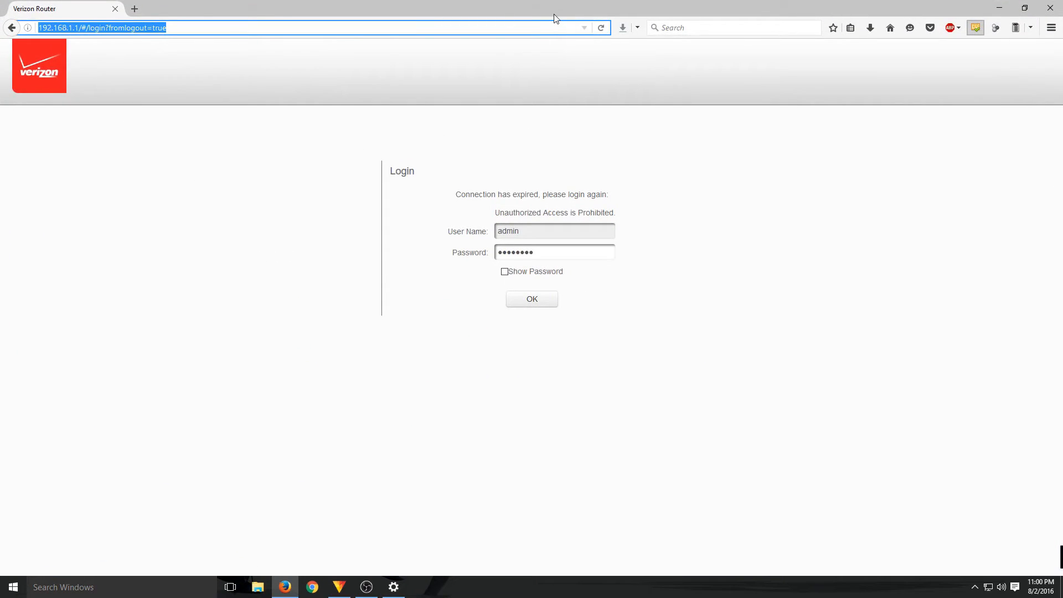
{"action": "type", "text": "192.168"}
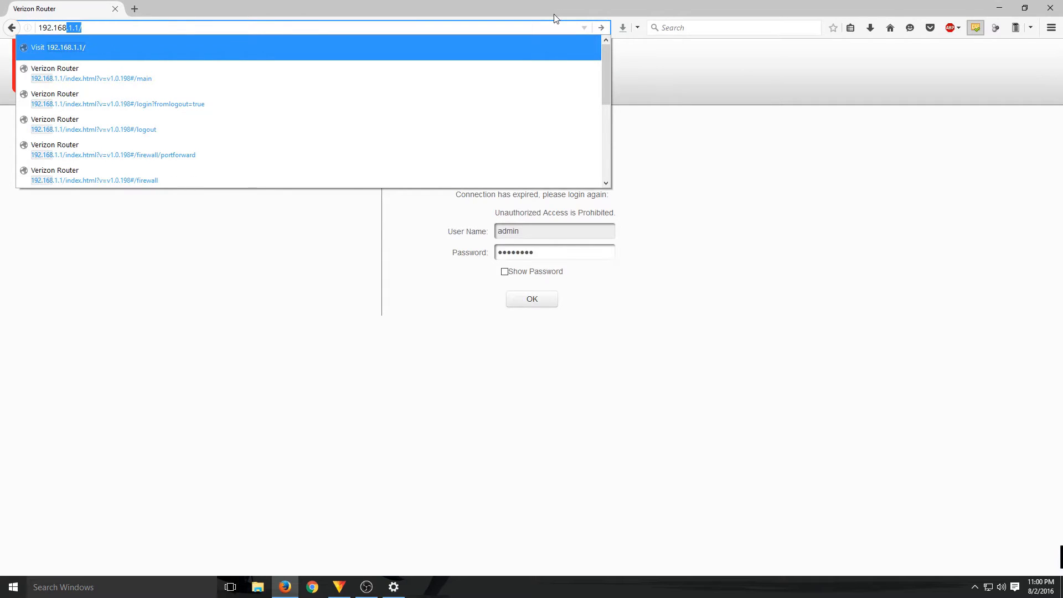
{"action": "type", "text": ".1.1"}
{"action": "key", "text": "Return"}
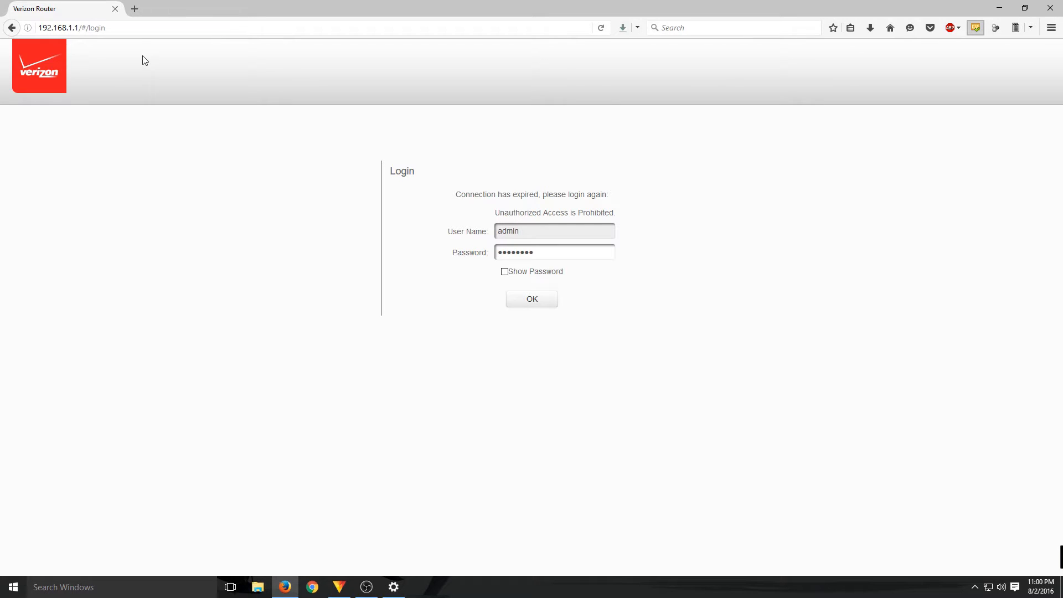
- Open a Command Prompt and run ipconfig to list the network adapters' IP configuration
{"action": "left_click", "coordinate": [133, 587]}
{"action": "type", "text": "cmd"}
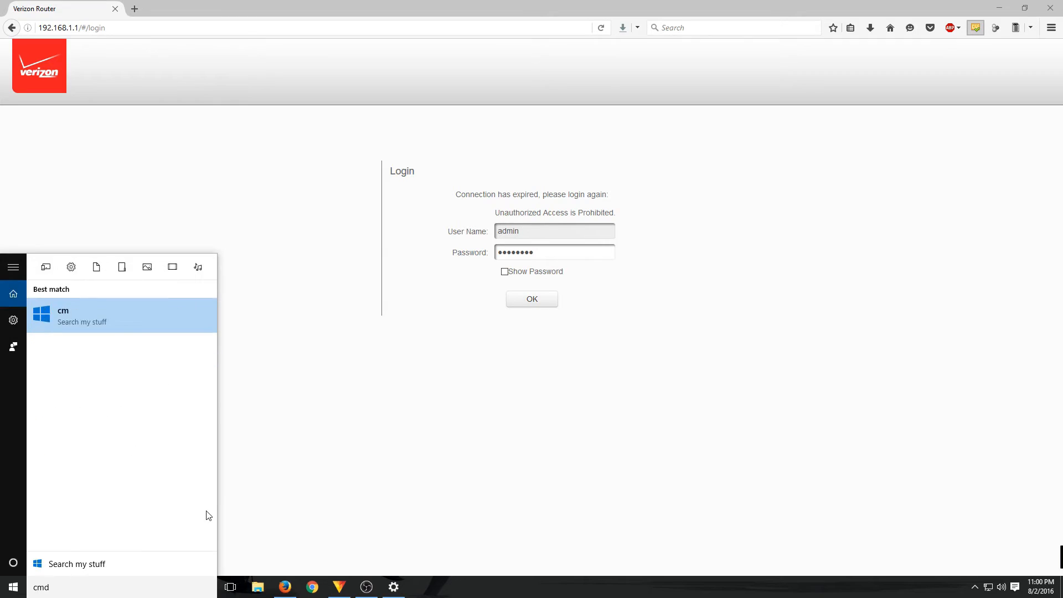
{"action": "key", "text": "Return"}
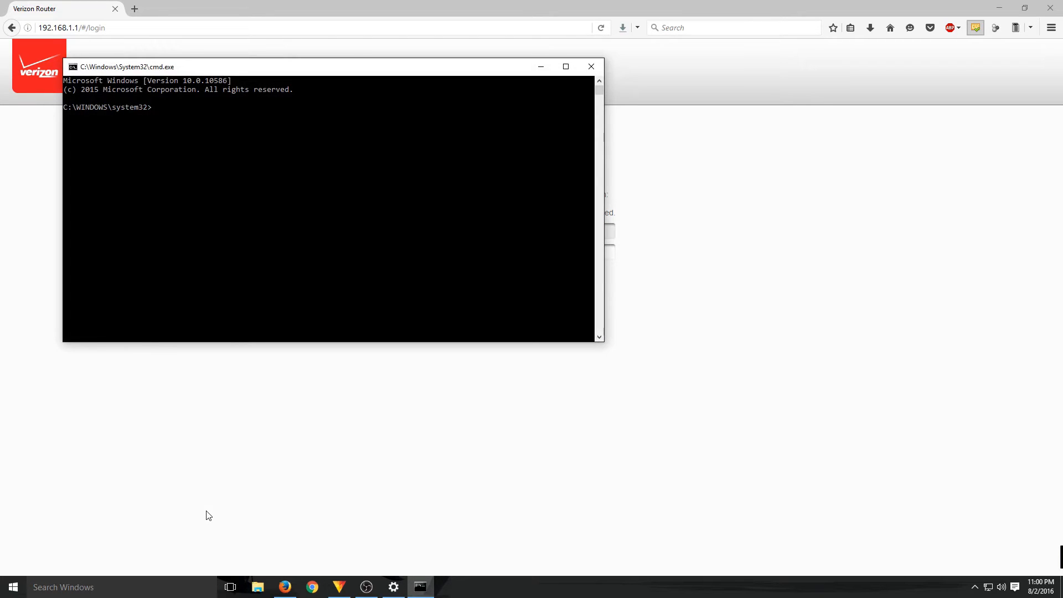
{"action": "type", "text": "ipconfig"}
{"action": "key", "text": "Return"}
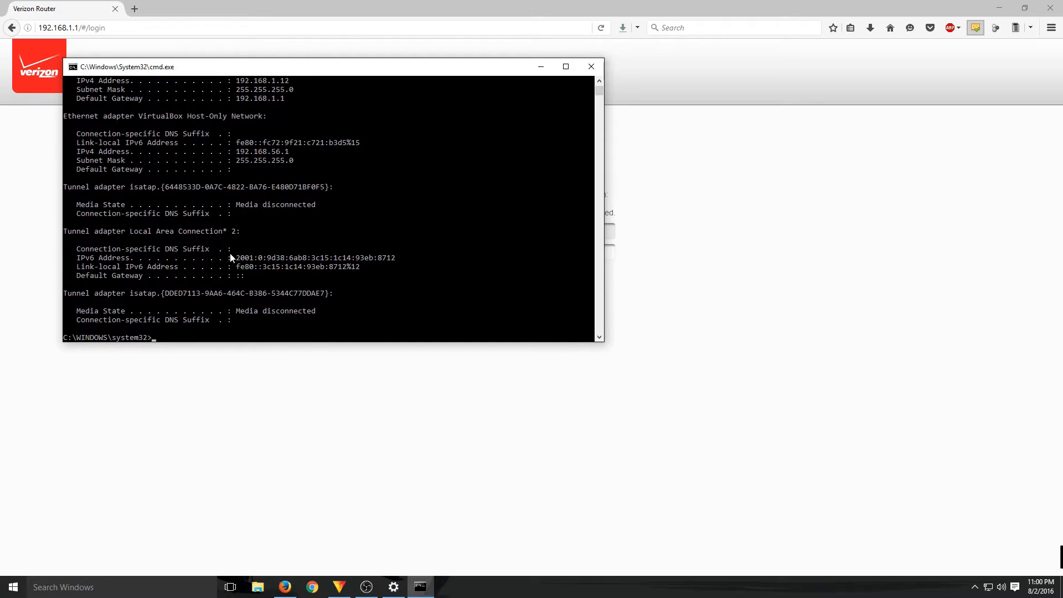
- Review the Ethernet adapter's addresses, close the Command Prompt, and sign in to the router with the admin password
{"action": "scroll", "coordinate": [231, 254], "scroll_direction": "up", "scroll_amount": 2}
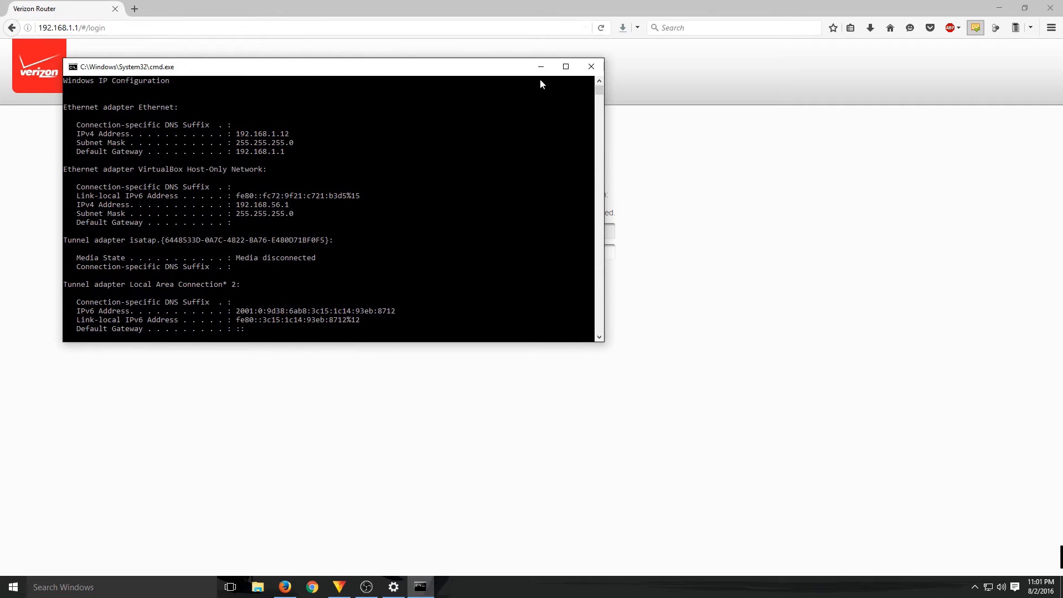
{"action": "left_click", "coordinate": [591, 68]}
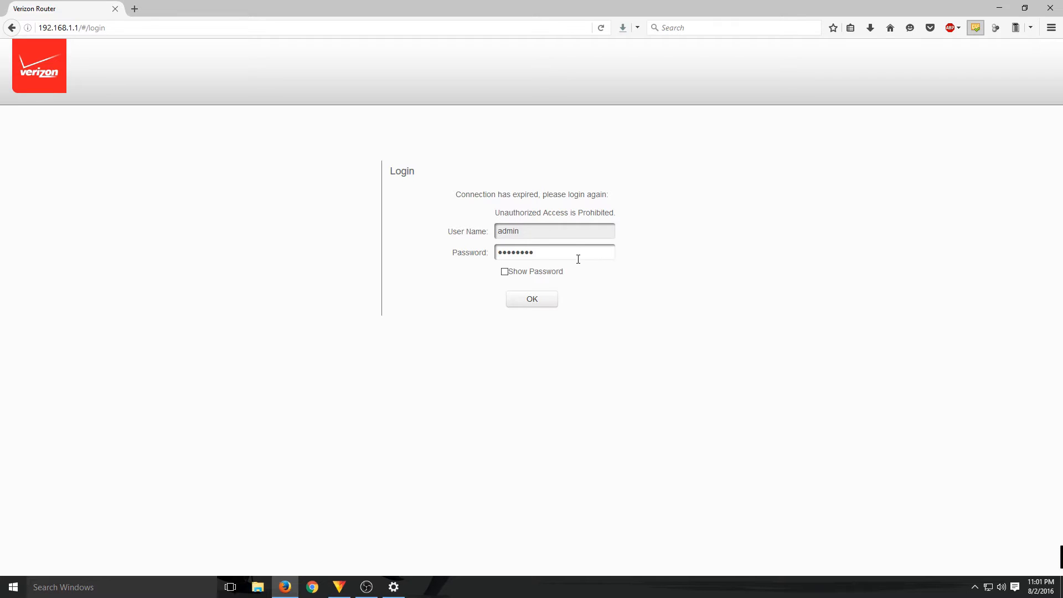
{"action": "left_click_drag", "start_coordinate": [576, 255], "coordinate": [288, 213]}
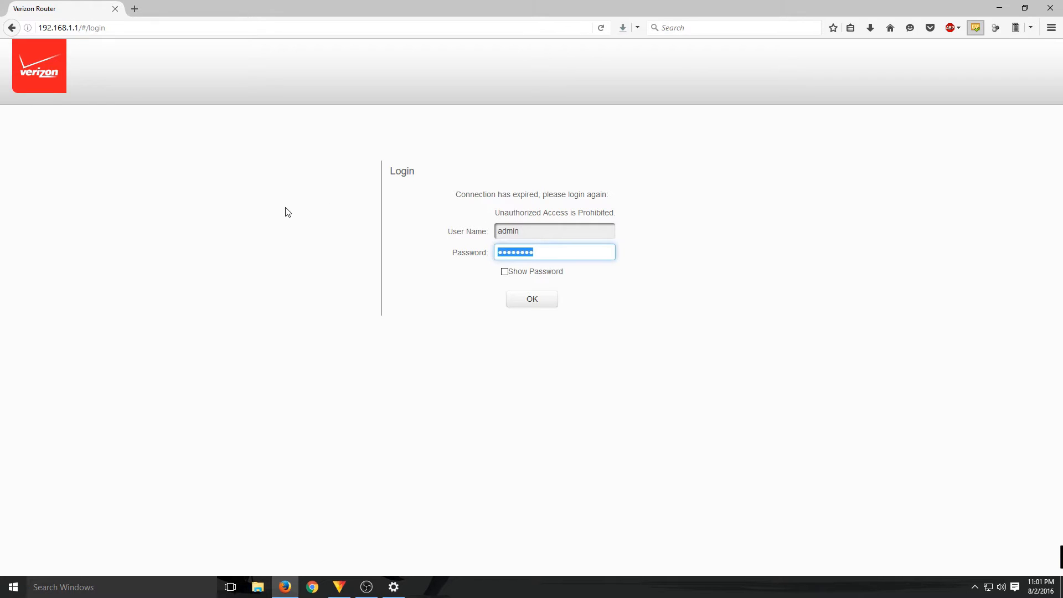
{"action": "type", "text": "•••••••••"}
{"action": "key", "text": "Return"}
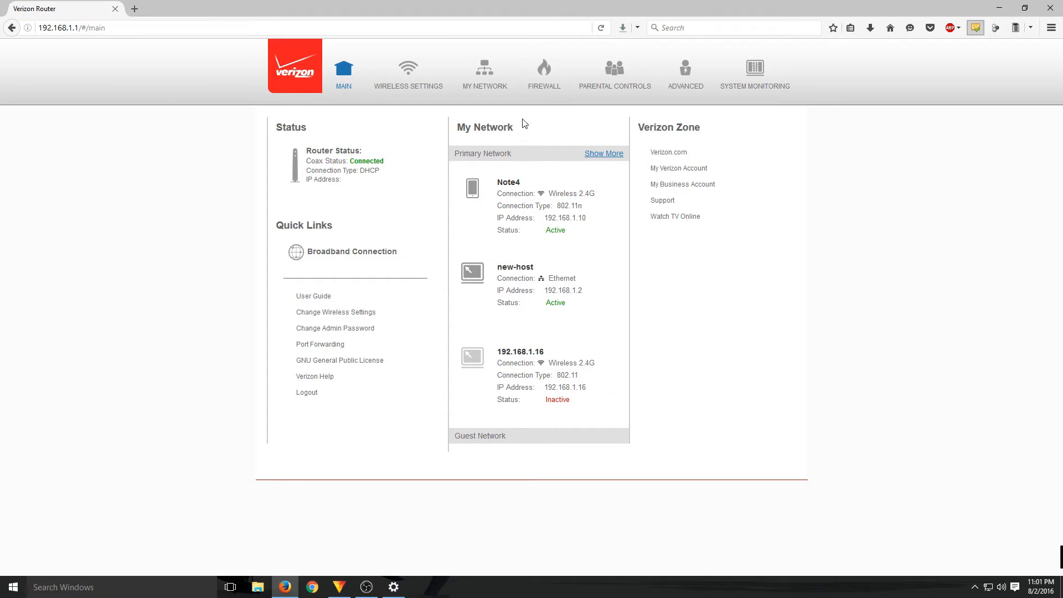
- Enter the router's Firewall section, accept the configuration warning, and open the Port Forwarding page
{"action": "left_click", "coordinate": [542, 85]}
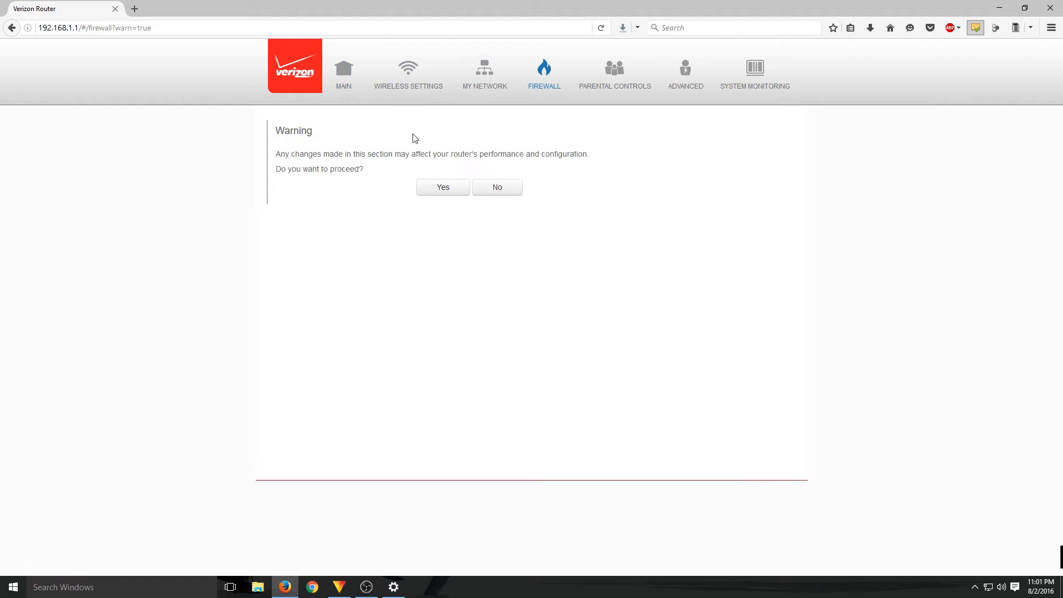
{"action": "left_click", "coordinate": [436, 195]}
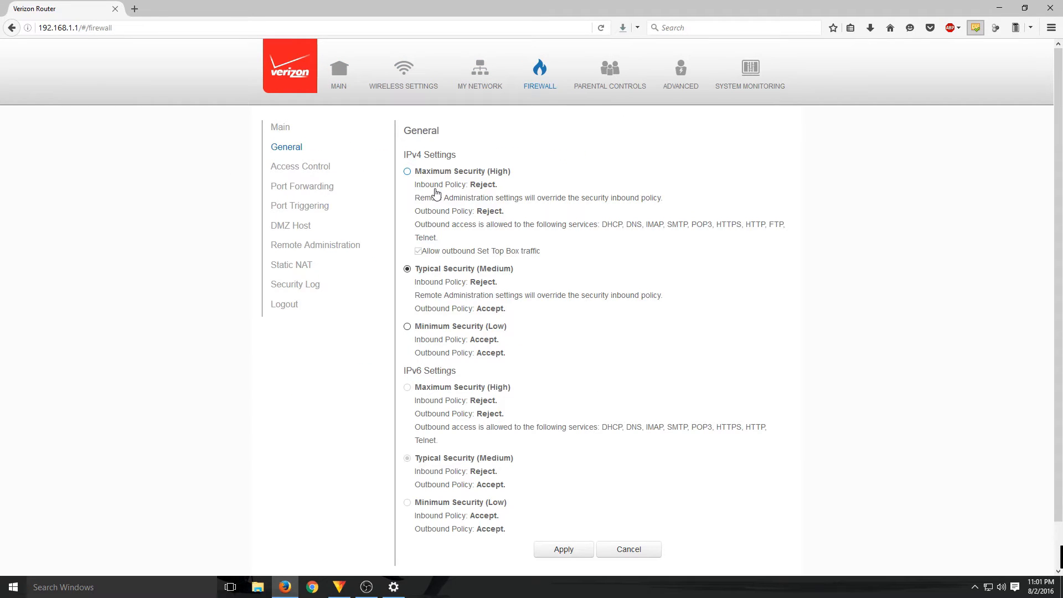
{"action": "left_click", "coordinate": [310, 190]}
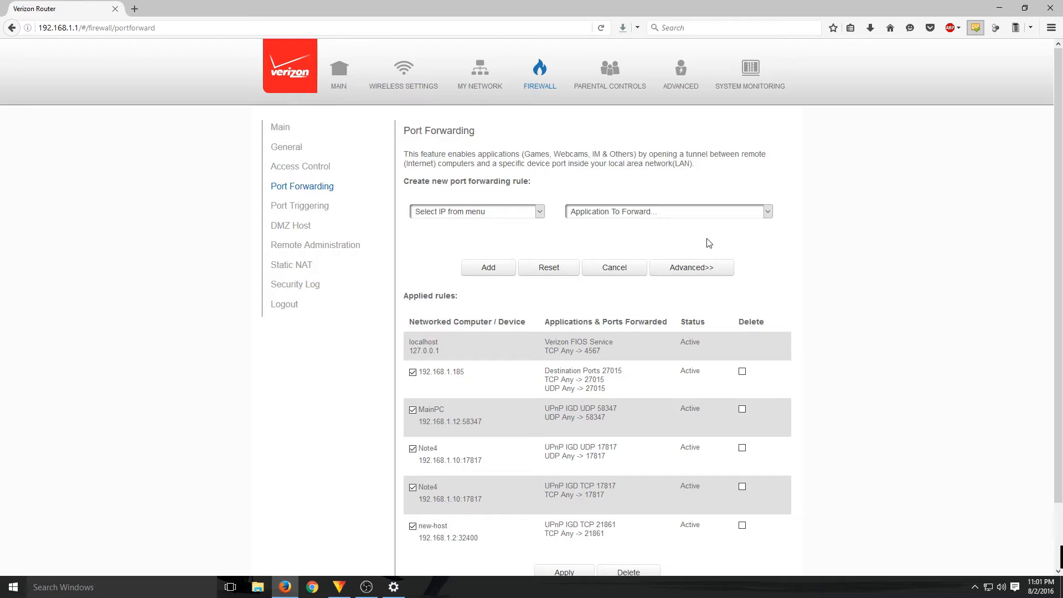
- Start a new port forwarding rule for 192.168.1.12 - MainPC with Custom Ports as the application
{"action": "left_click", "coordinate": [497, 215]}
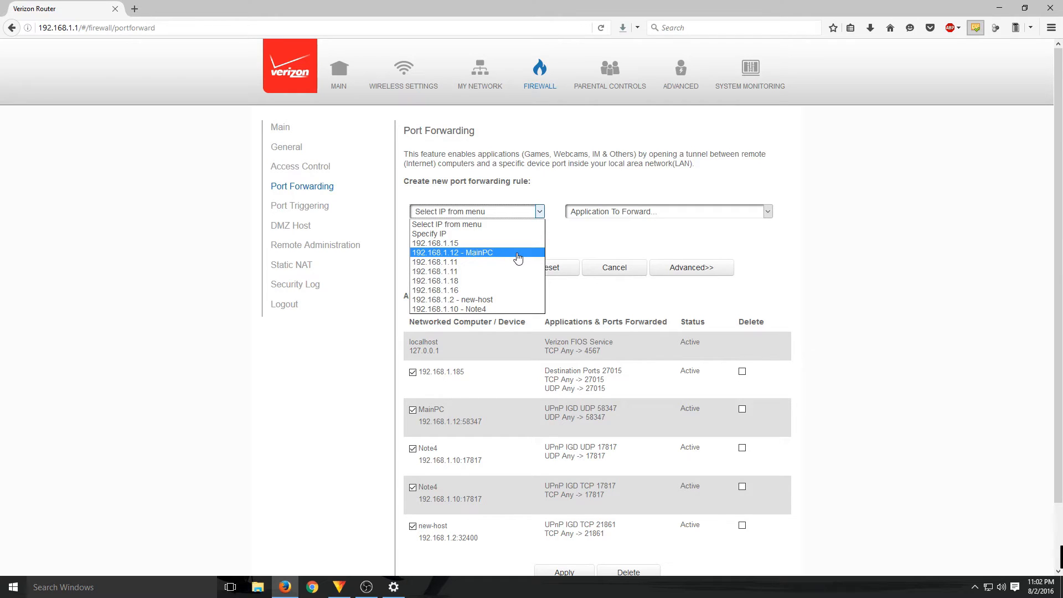
{"action": "left_click", "coordinate": [435, 256]}
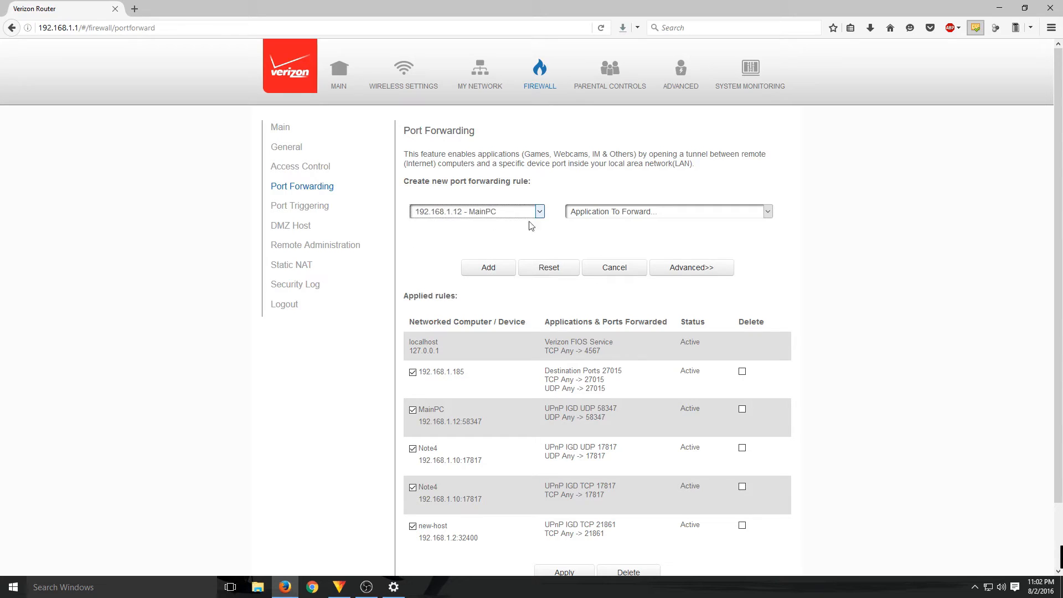
{"action": "left_click", "coordinate": [617, 217]}
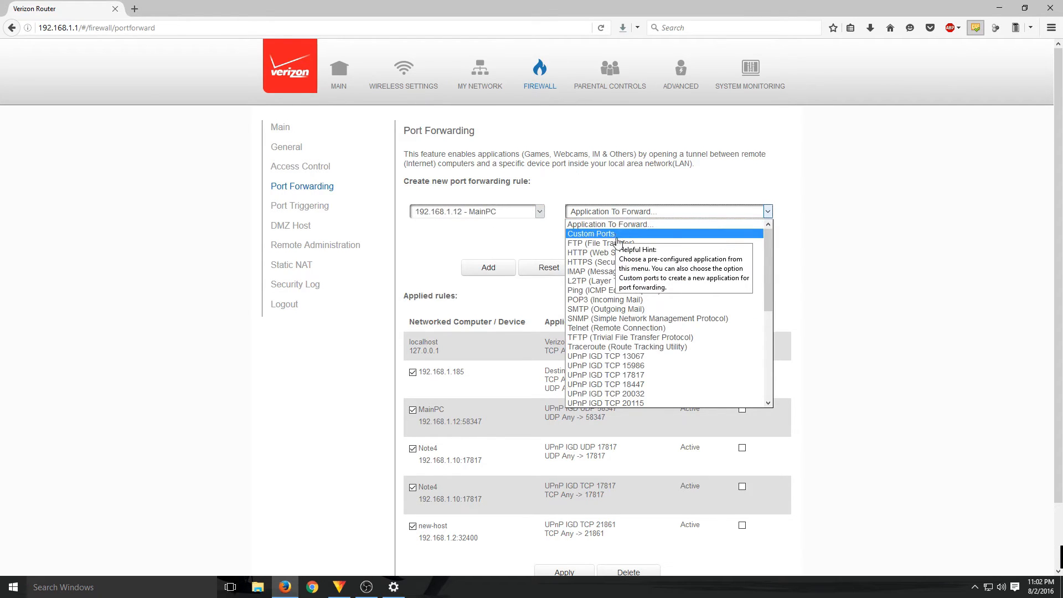
{"action": "scroll", "coordinate": [623, 266], "scroll_direction": "down", "scroll_amount": 5}
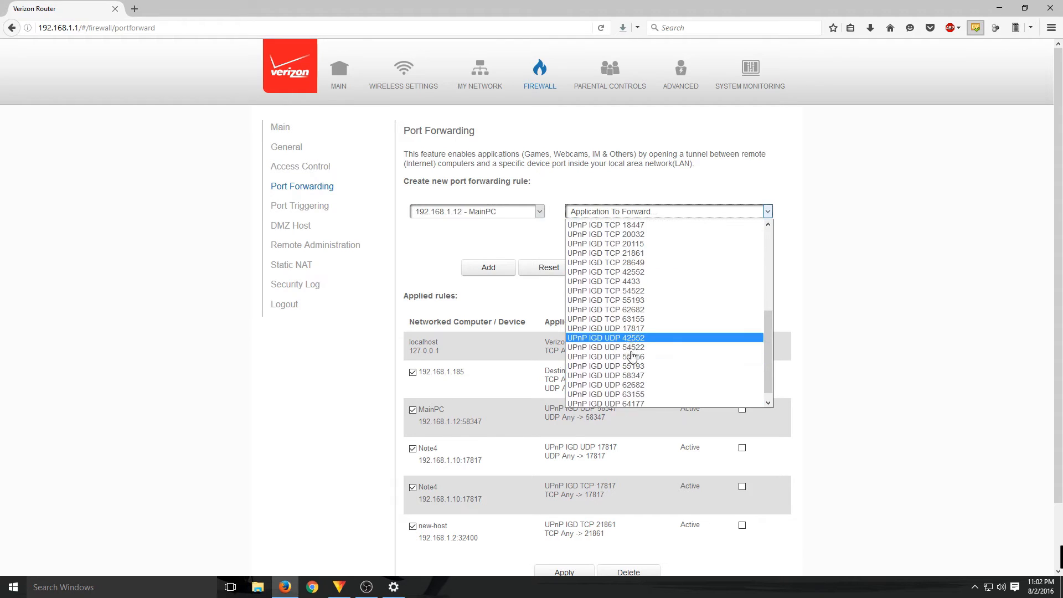
{"action": "scroll", "coordinate": [634, 355], "scroll_direction": "up", "scroll_amount": 5}
{"action": "scroll", "coordinate": [647, 312], "scroll_direction": "up", "scroll_amount": 1}
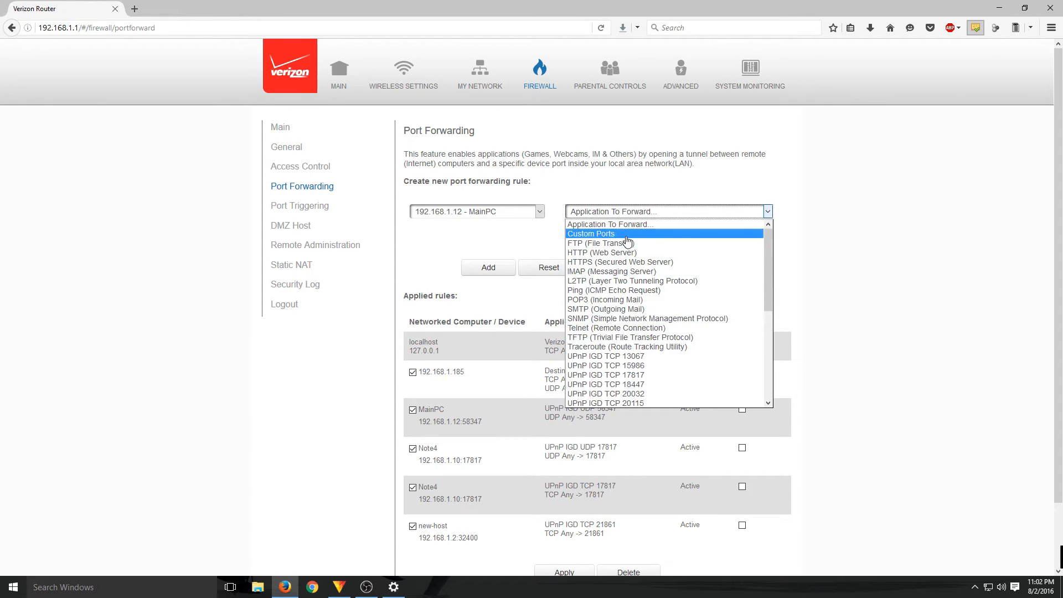
{"action": "scroll", "coordinate": [631, 374], "scroll_direction": "down", "scroll_amount": 6}
{"action": "scroll", "coordinate": [633, 353], "scroll_direction": "up", "scroll_amount": 6}
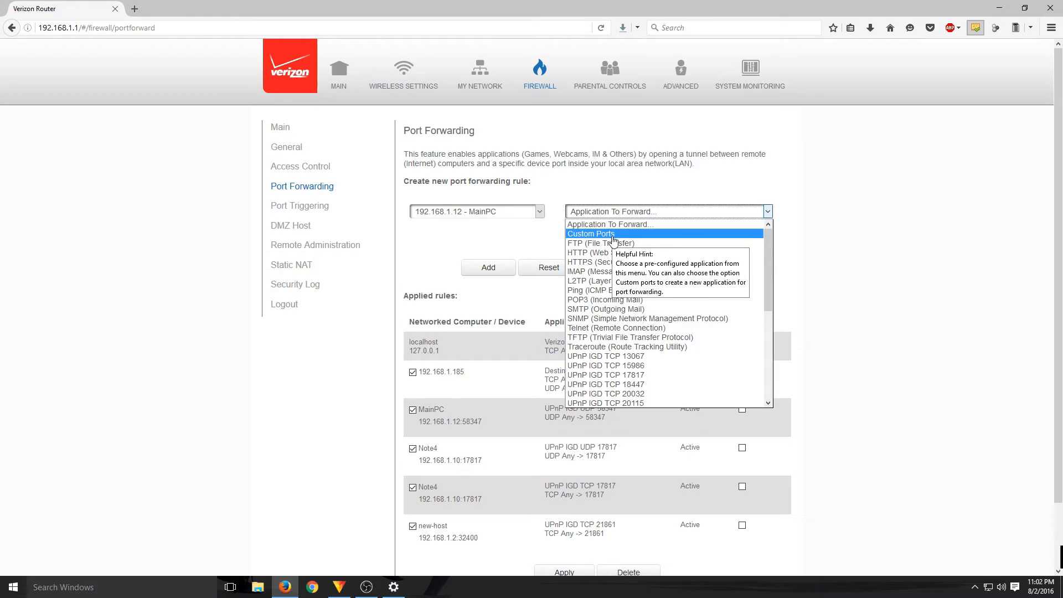
{"action": "left_click", "coordinate": [614, 235]}
- Set the custom rule's protocol to Both and its port to 3389, and add the rule
{"action": "left_click", "coordinate": [588, 230]}
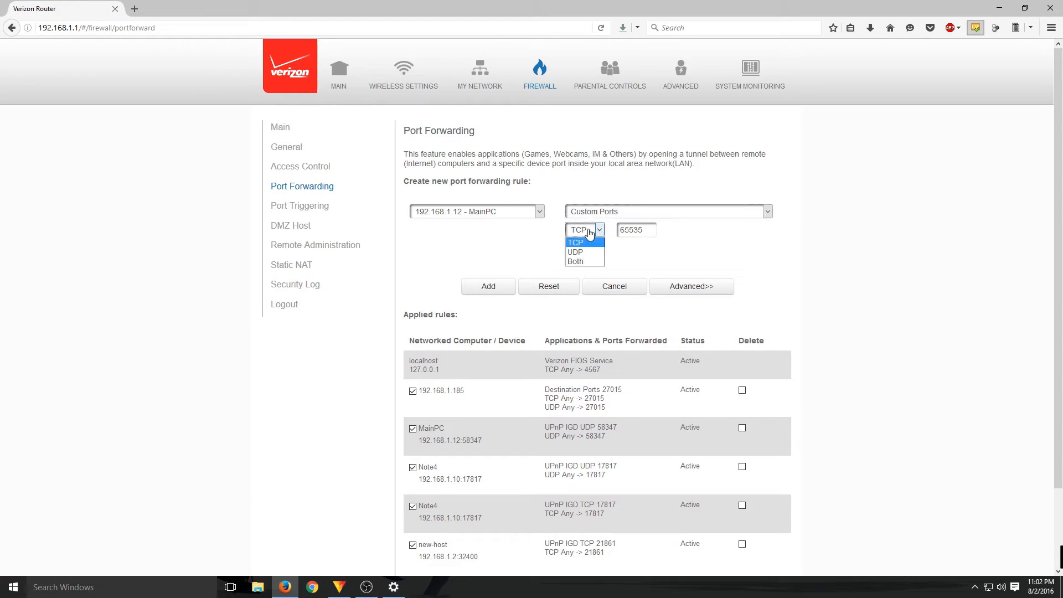
{"action": "left_click", "coordinate": [579, 262]}
{"action": "key", "text": "Tab"}
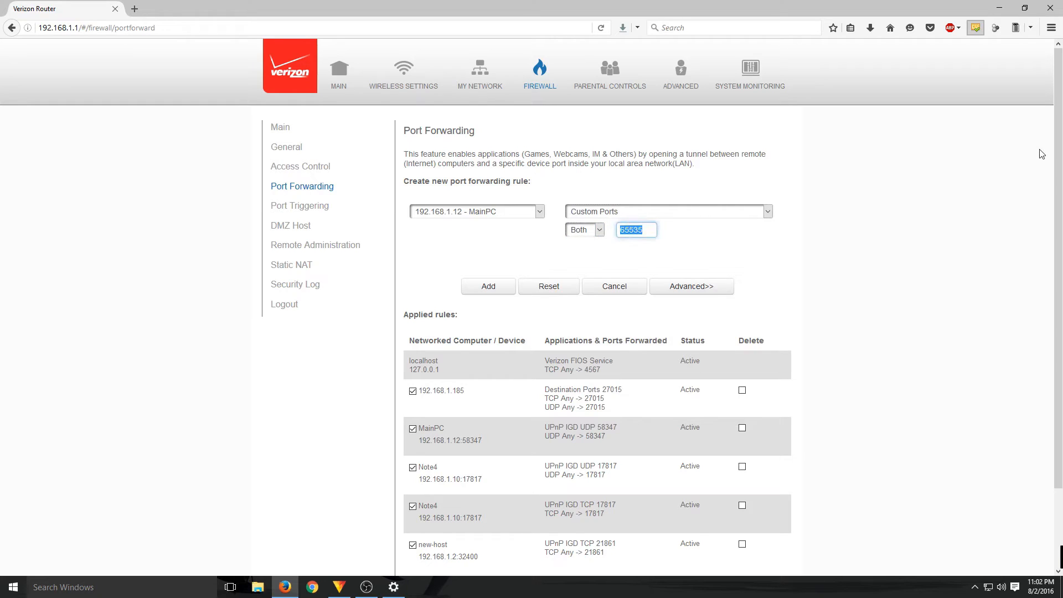
{"action": "type", "text": "3389"}
{"action": "left_click", "coordinate": [491, 287]}
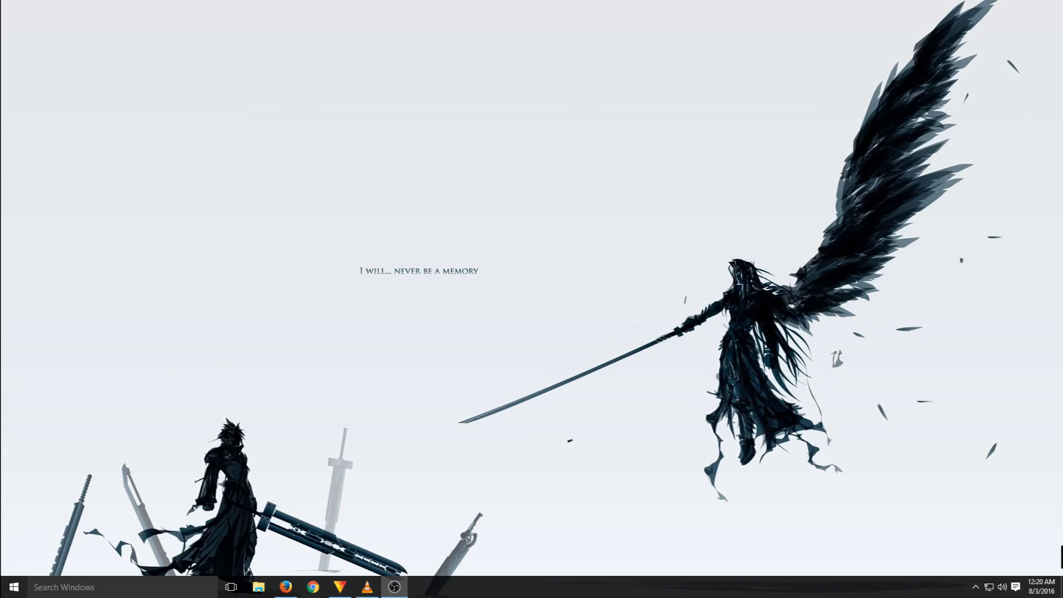
- Launch Remote Desktop Connection by running mstsc from the Windows Run dialog
{"action": "key", "text": "super+r"}
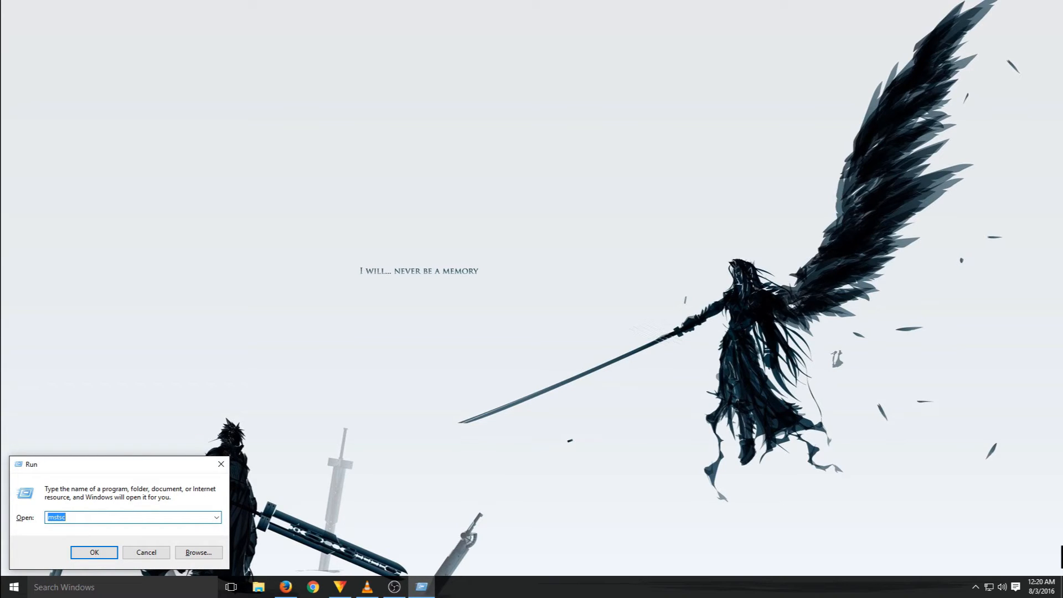
{"action": "key", "text": "Return"}
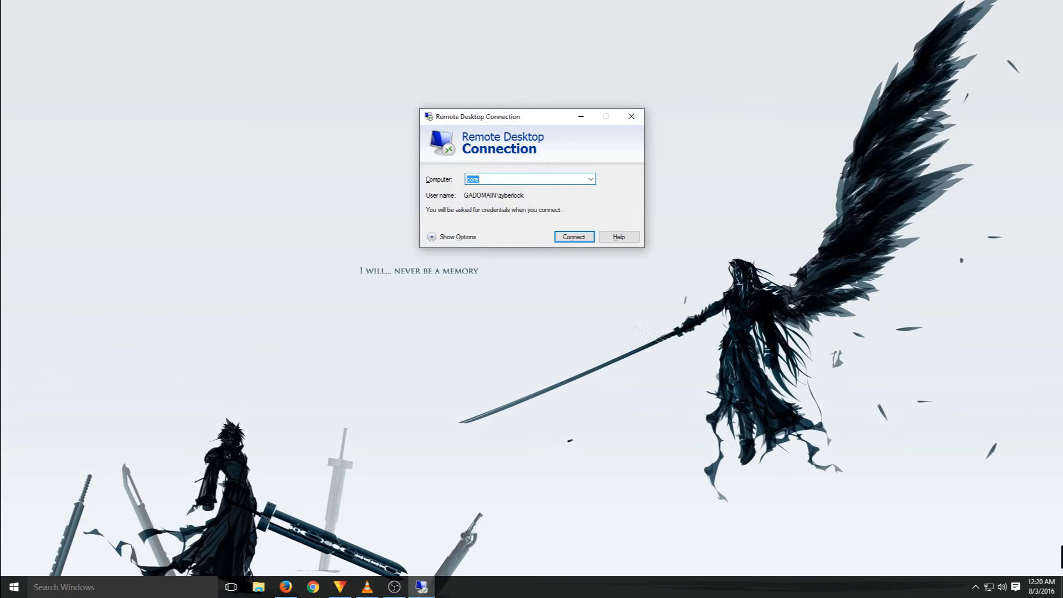
- Open a Command Prompt, launch Remote Desktop Connection with the mstsc command, and close the Command Prompt
{"action": "left_click", "coordinate": [157, 587]}
{"action": "type", "text": "cmd"}
{"action": "key", "text": "Return"}
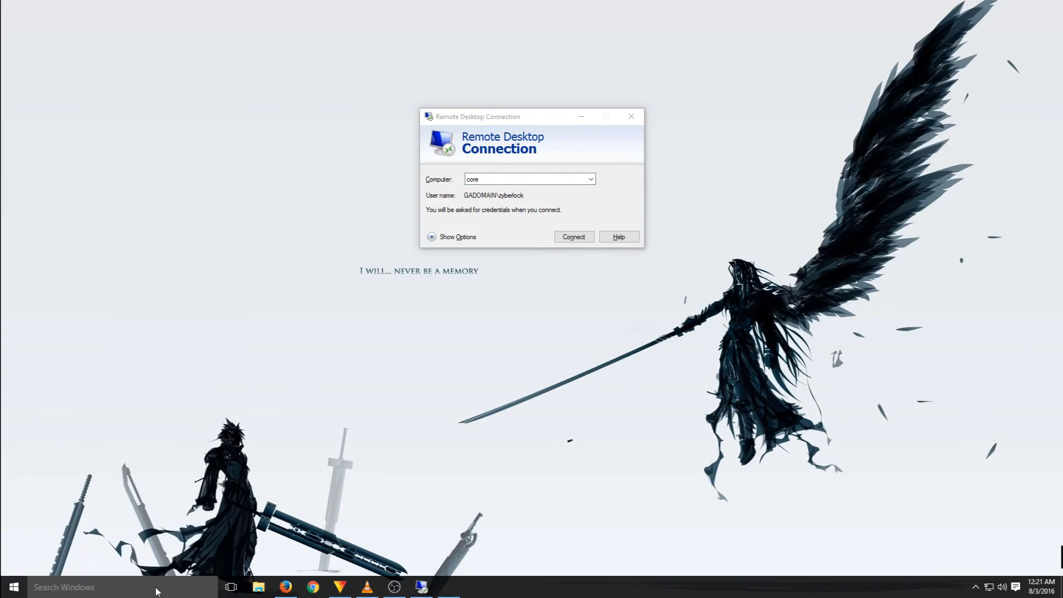
{"action": "type", "text": "mstsc"}
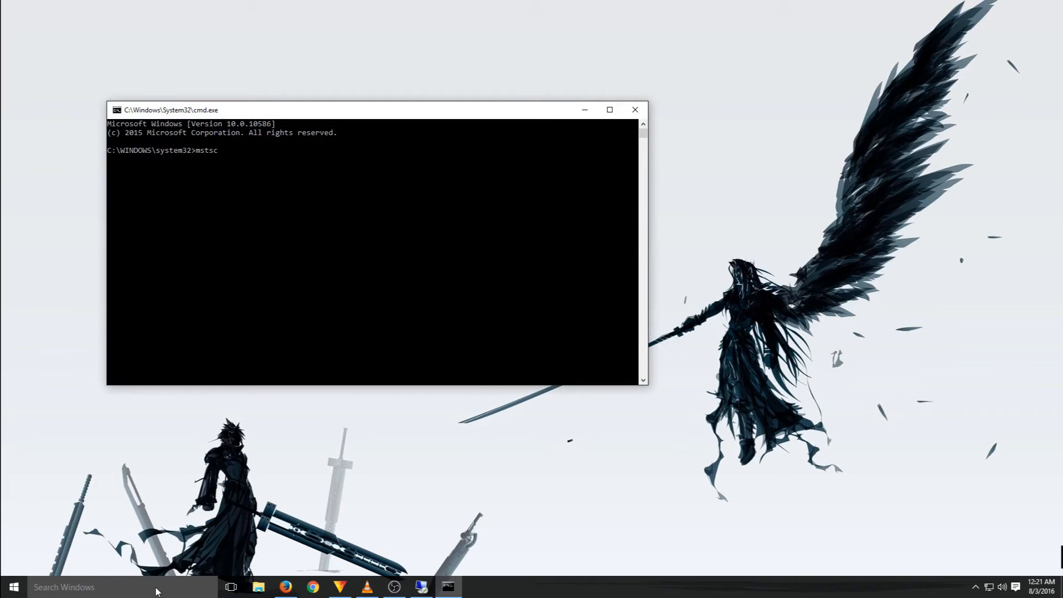
{"action": "key", "text": "Return"}
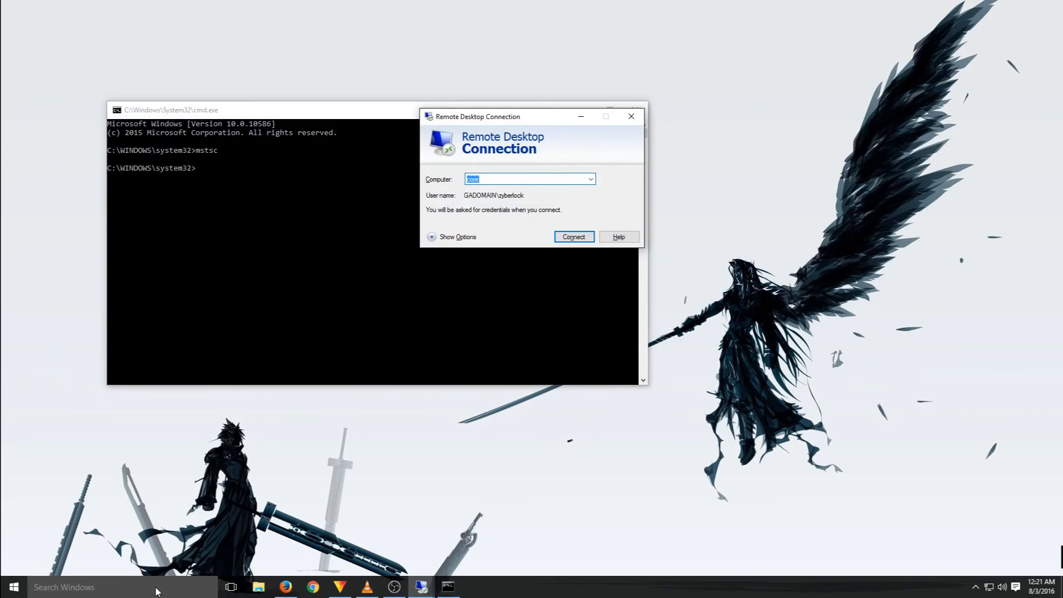
{"action": "left_click", "coordinate": [368, 110]}
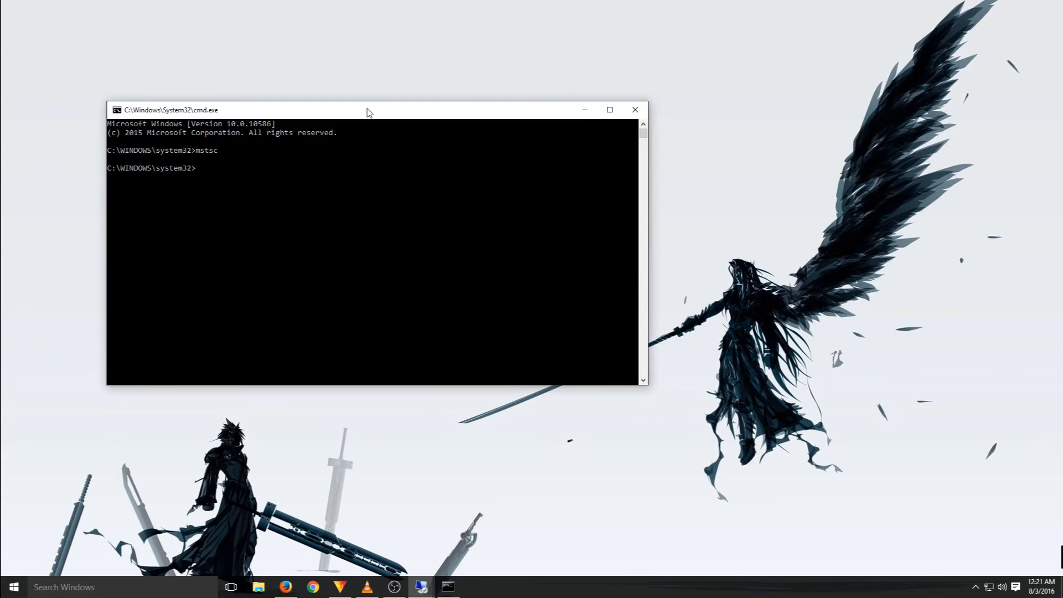
{"action": "left_click", "coordinate": [636, 108]}
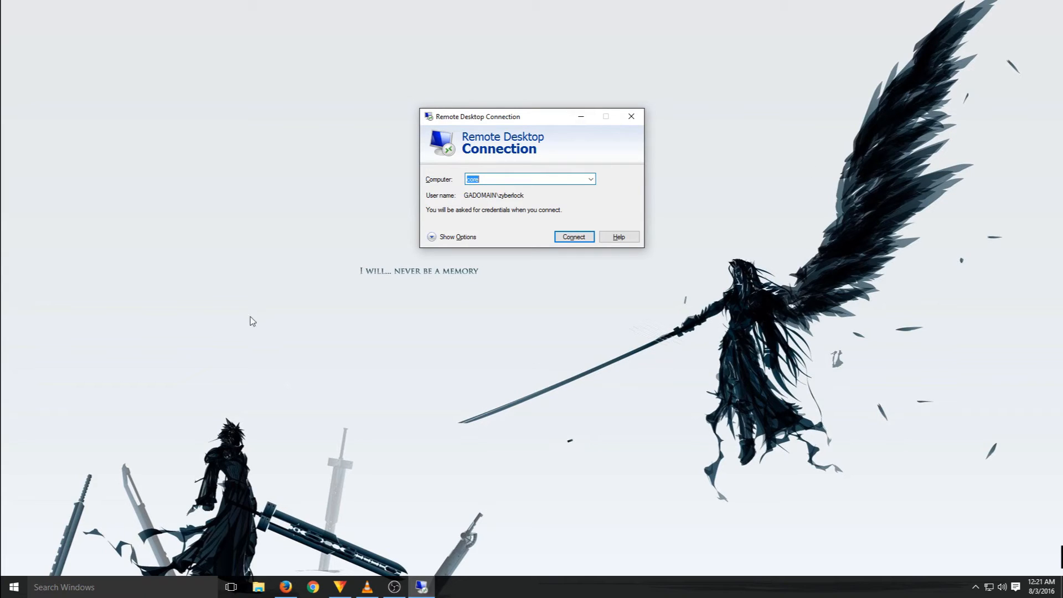
- Switch to Firefox, search Google for "what is my ip" to find the public IP address, and minimize the browser
{"action": "left_click", "coordinate": [287, 587]}
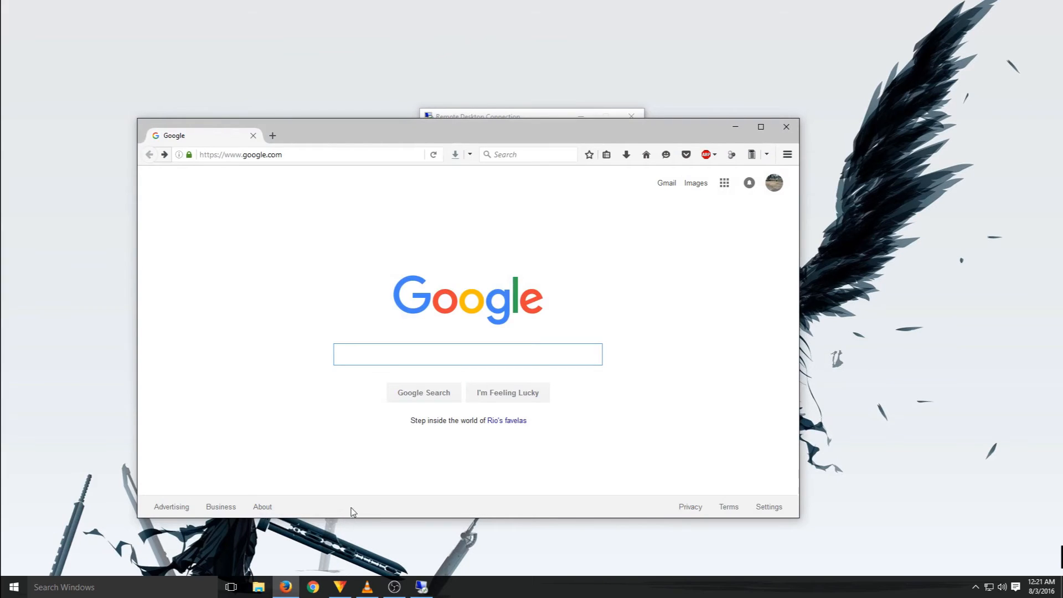
{"action": "type", "text": "what is my ip"}
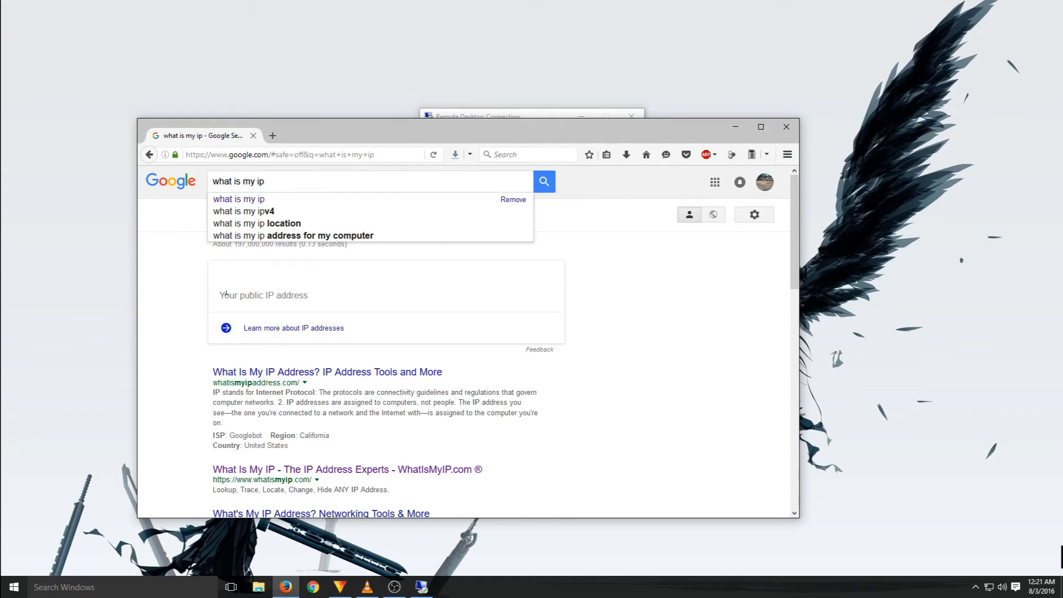
{"action": "left_click", "coordinate": [727, 131]}
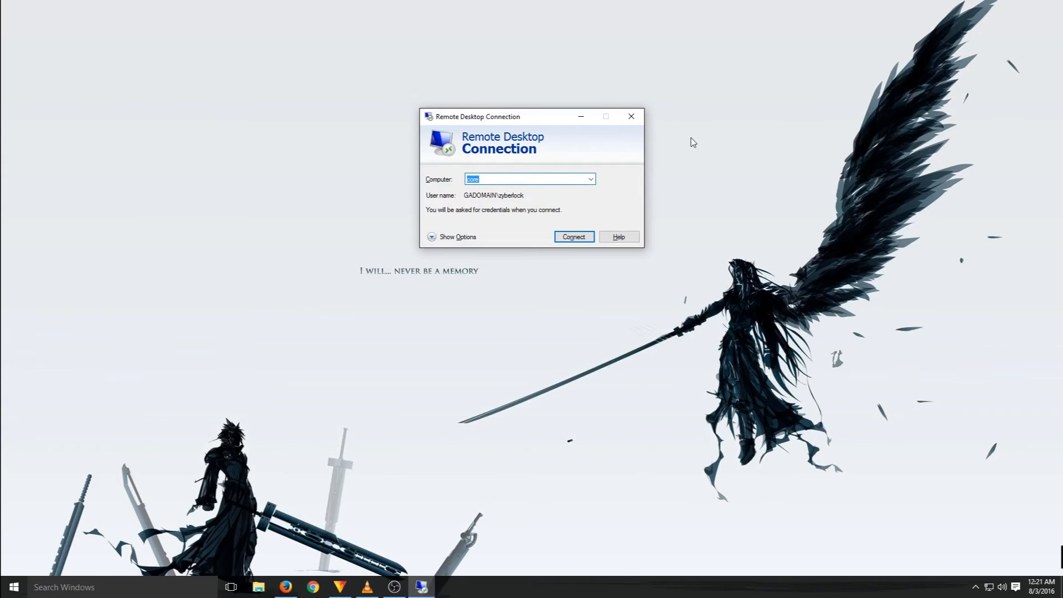
- Enter the public IP address followed by :3389 as the remote computer and start the connection
{"action": "key", "text": "BackSpace"}
{"action": "type", "text": ":"}
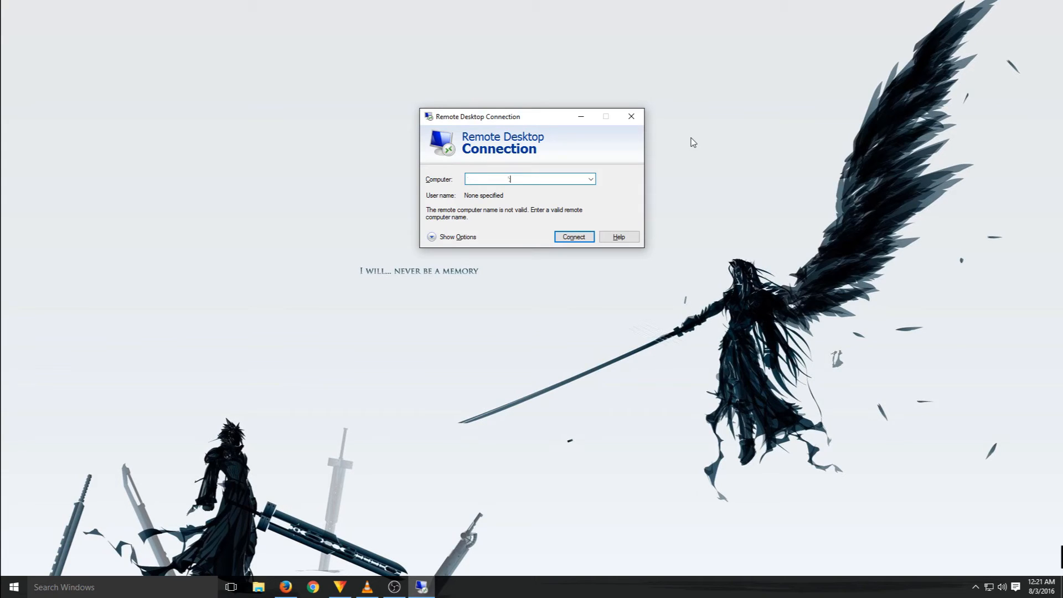
{"action": "type", "text": "33"}
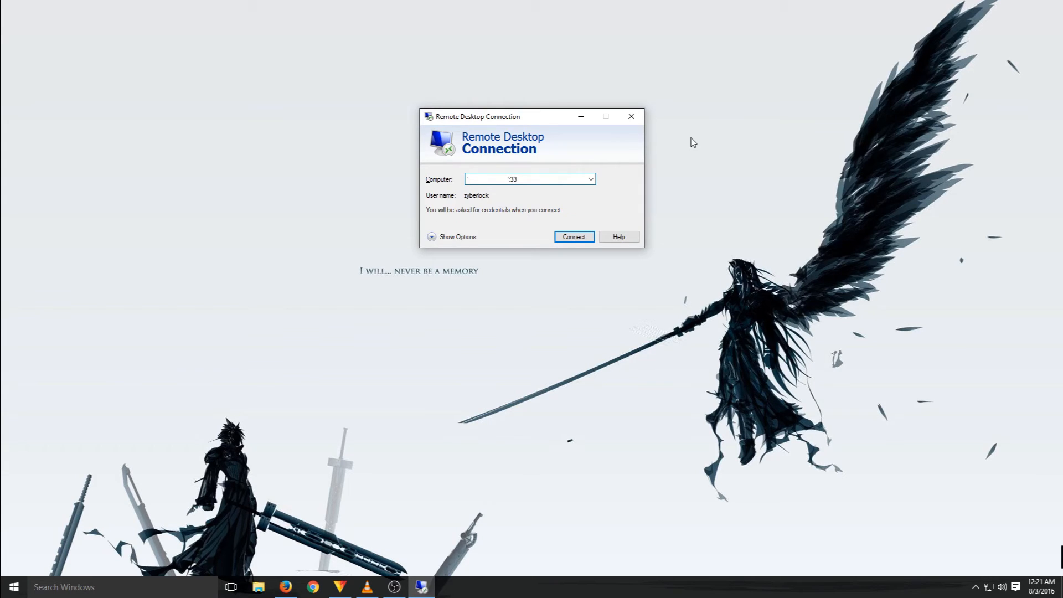
{"action": "type", "text": "89"}
{"action": "key", "text": "Return"}
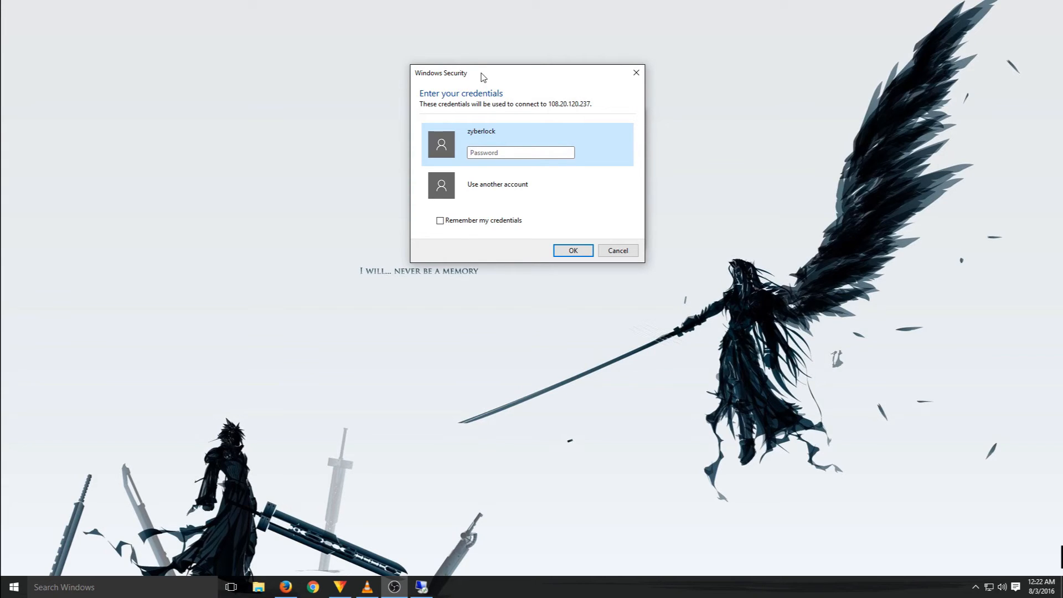
- Examine the user name and password fields for another account in the credentials prompt and cancel the sign-in
{"action": "left_click_drag", "start_coordinate": [483, 77], "coordinate": [493, 123]}
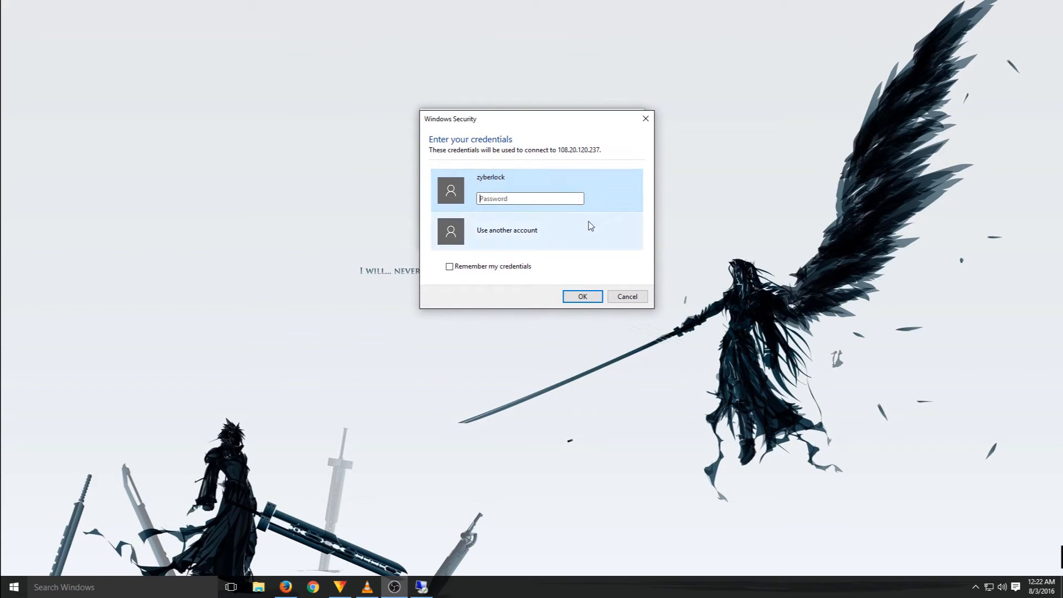
{"action": "left_click", "coordinate": [539, 224]}
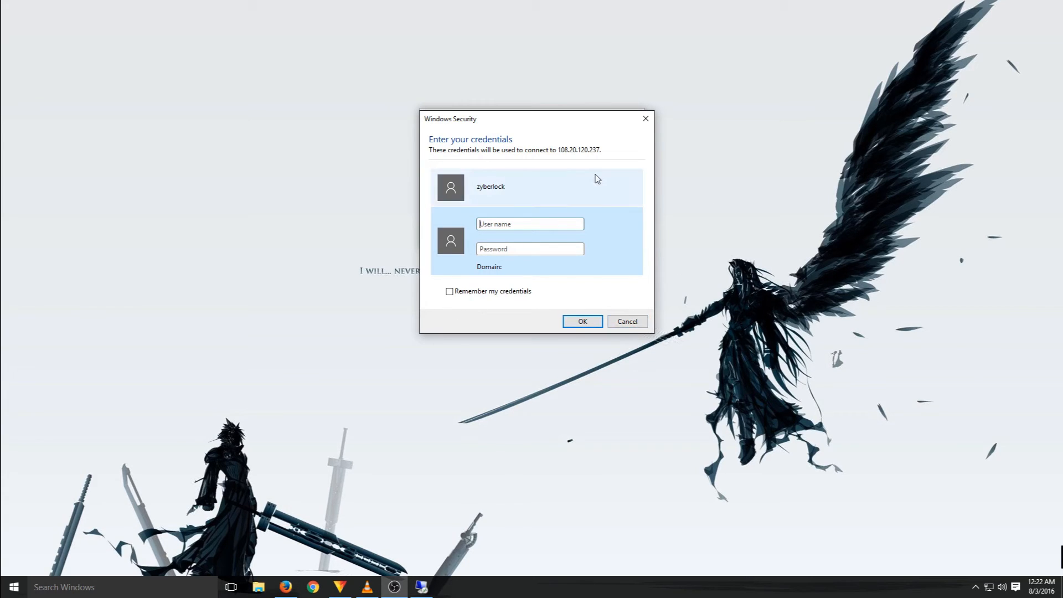
{"action": "mouse_move", "coordinate": [537, 130]}
{"action": "left_mouse_down"}
{"action": "mouse_move", "coordinate": [504, 183]}
{"action": "mouse_move", "coordinate": [641, 119]}
{"action": "mouse_move", "coordinate": [463, 157]}
{"action": "mouse_move", "coordinate": [549, 129]}
{"action": "mouse_move", "coordinate": [534, 123]}
{"action": "left_mouse_up"}
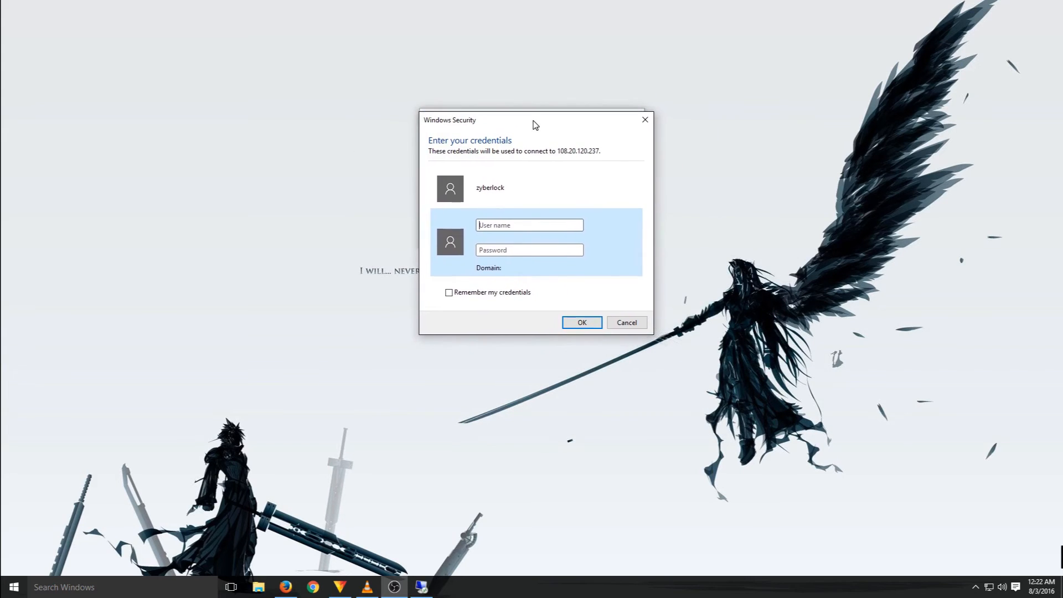
{"action": "left_click", "coordinate": [626, 324]}
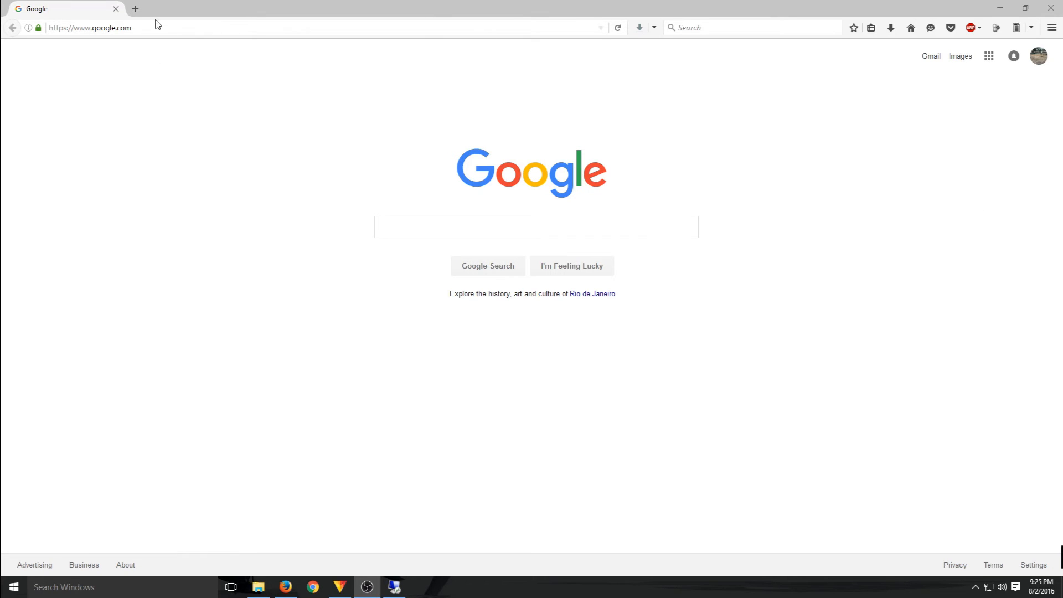
- Open the router's administration page at 192.168.1.1 and log in with the admin password
{"action": "left_click", "coordinate": [131, 27]}
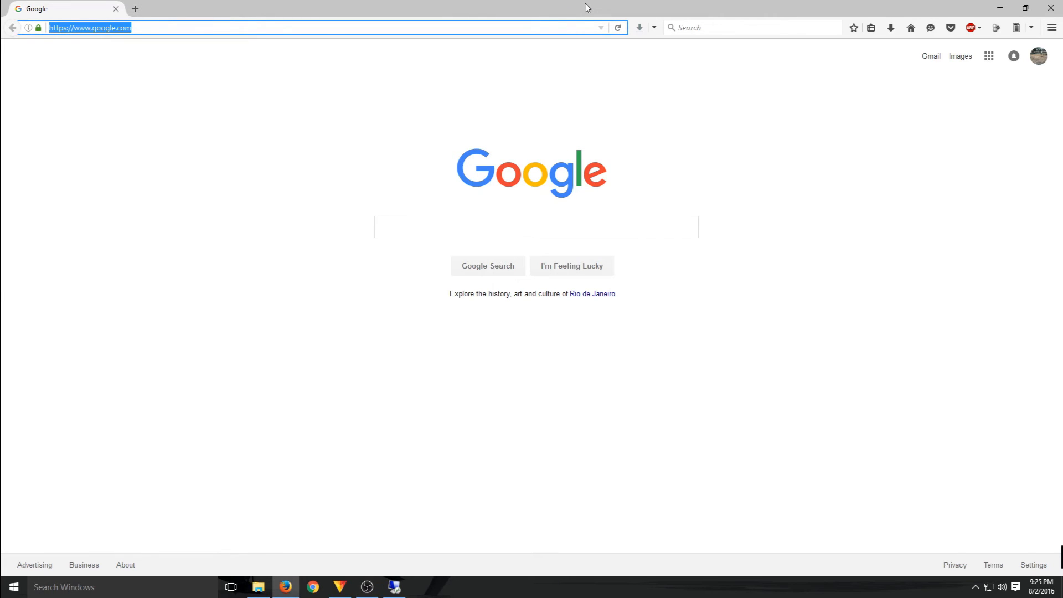
{"action": "type", "text": "192.1"}
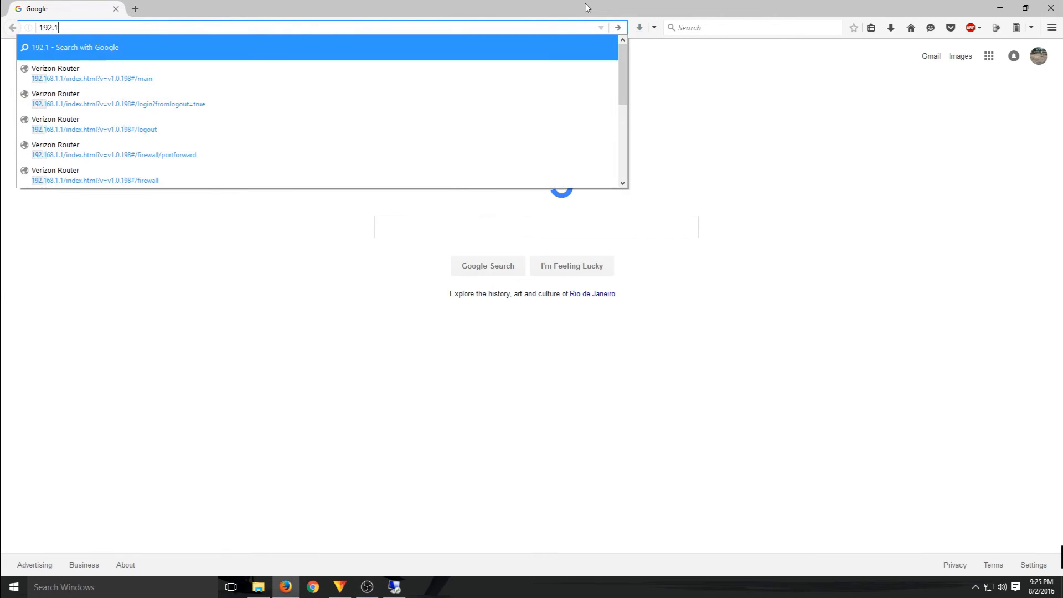
{"action": "type", "text": "68.1.1"}
{"action": "key", "text": "Return"}
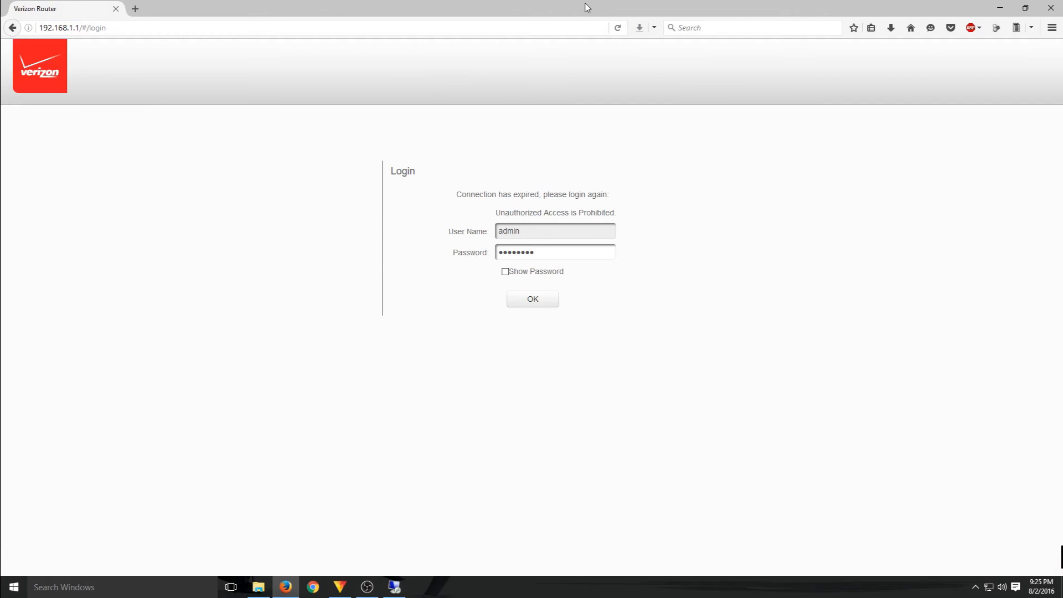
{"action": "left_click_drag", "start_coordinate": [560, 251], "coordinate": [427, 247]}
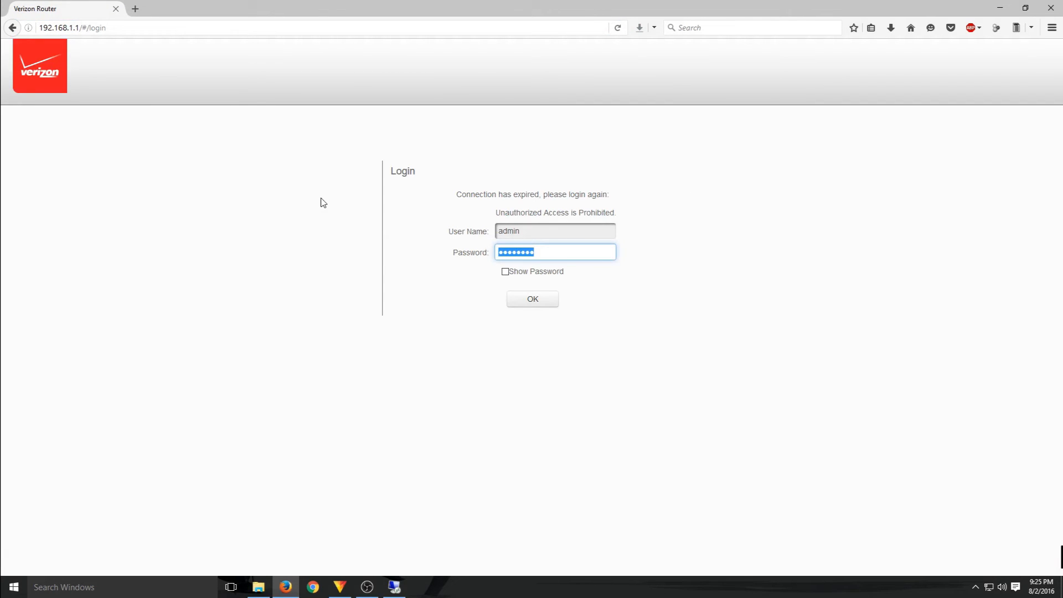
{"action": "type", "text": "•••••••••"}
{"action": "left_click", "coordinate": [530, 302]}
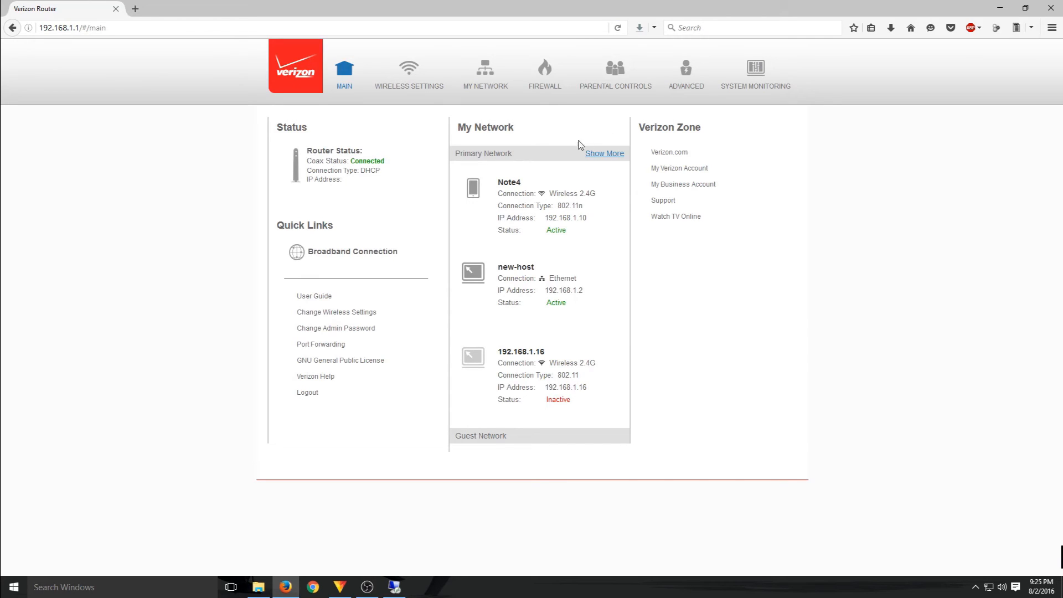
- Open the router's firewall settings, accept the configuration warning, and go to the port forwarding page
{"action": "left_click", "coordinate": [545, 70]}
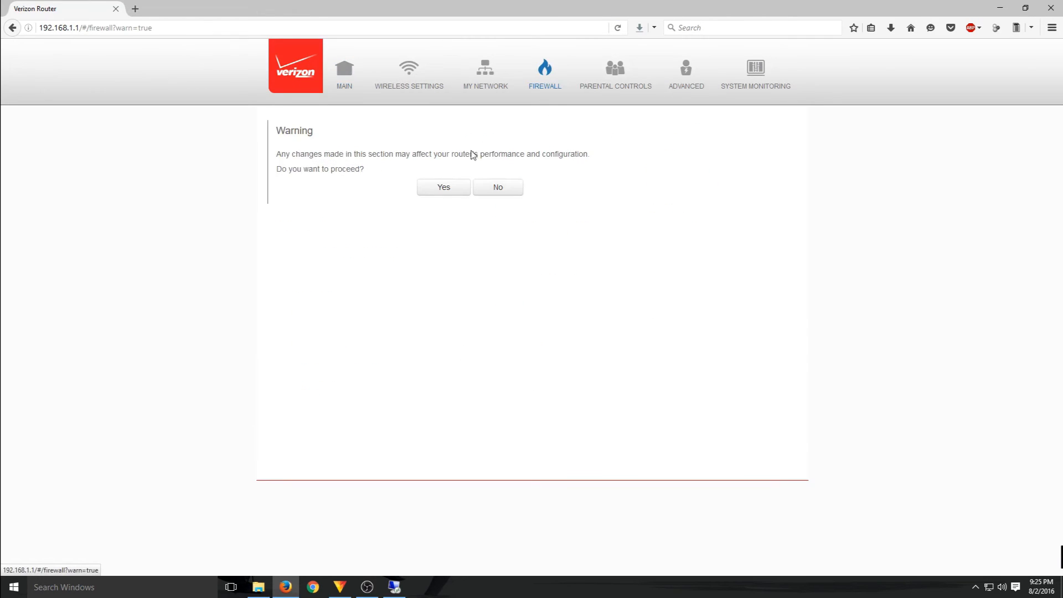
{"action": "left_click", "coordinate": [444, 187]}
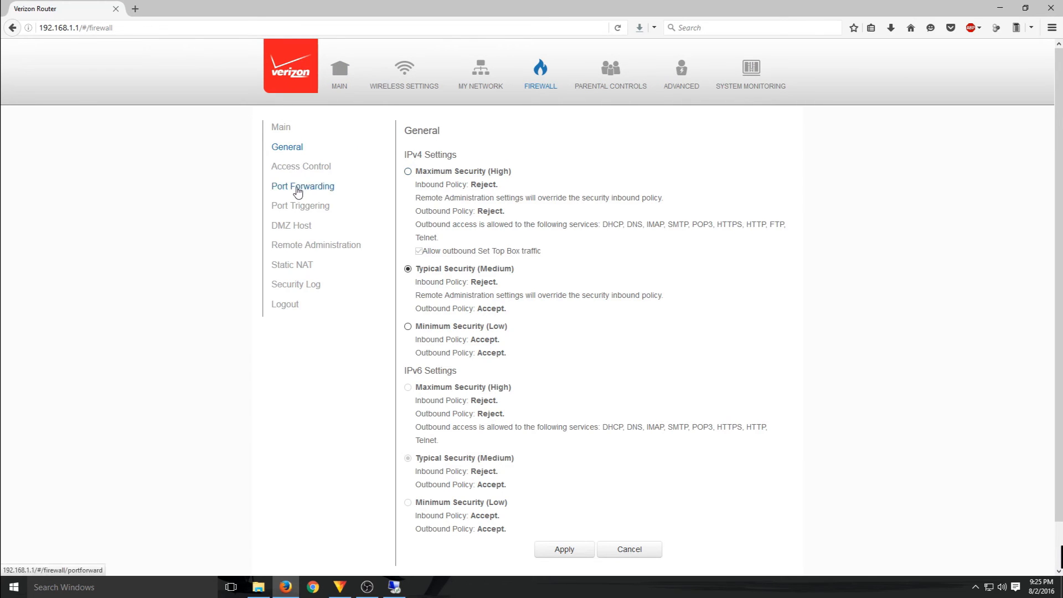
{"action": "left_click", "coordinate": [298, 193]}
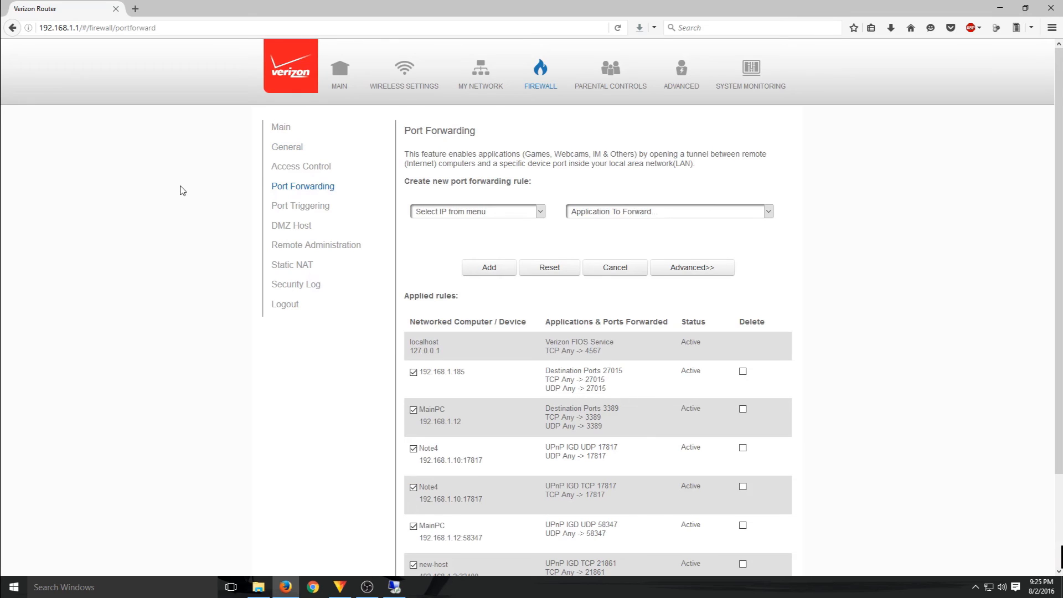
- Delete the applied MainPC port forwarding rule for destination port 3389
{"action": "scroll", "coordinate": [895, 318], "scroll_direction": "down", "scroll_amount": 1}
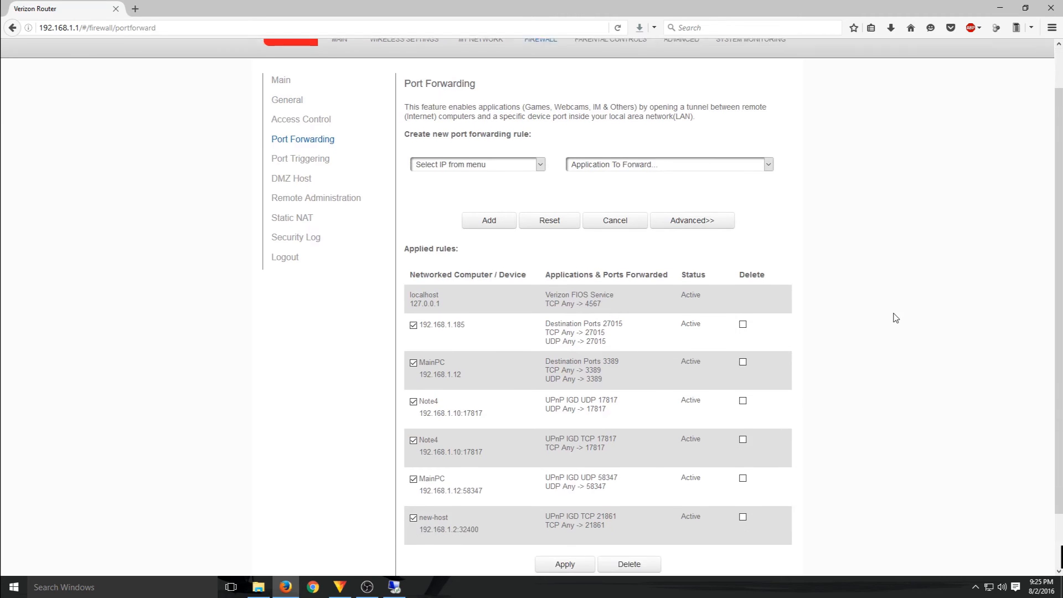
{"action": "left_click", "coordinate": [743, 362]}
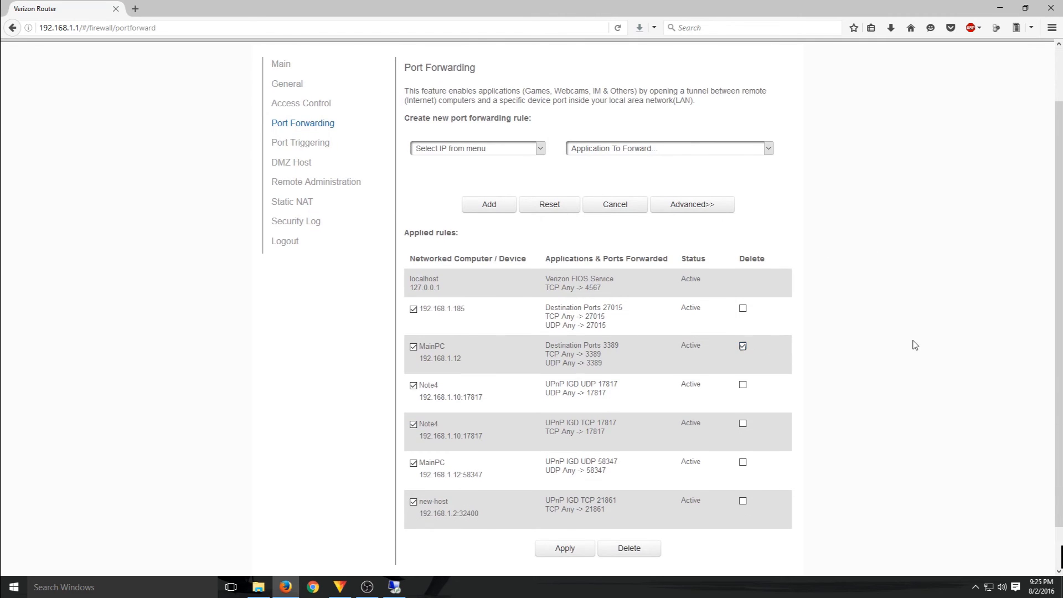
{"action": "scroll", "coordinate": [915, 345], "scroll_direction": "down", "scroll_amount": 1}
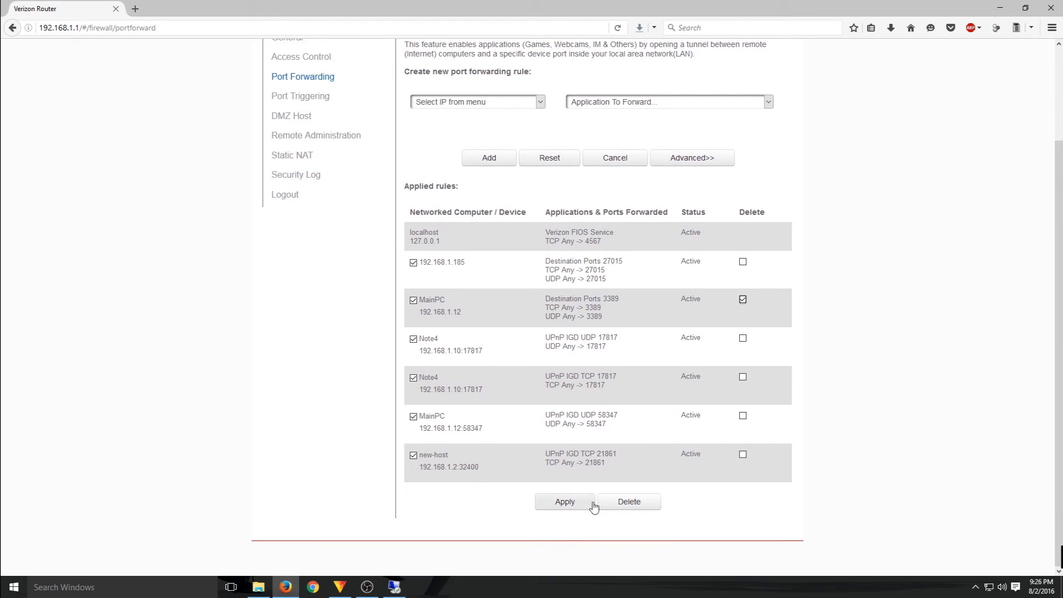
{"action": "left_click", "coordinate": [637, 507]}
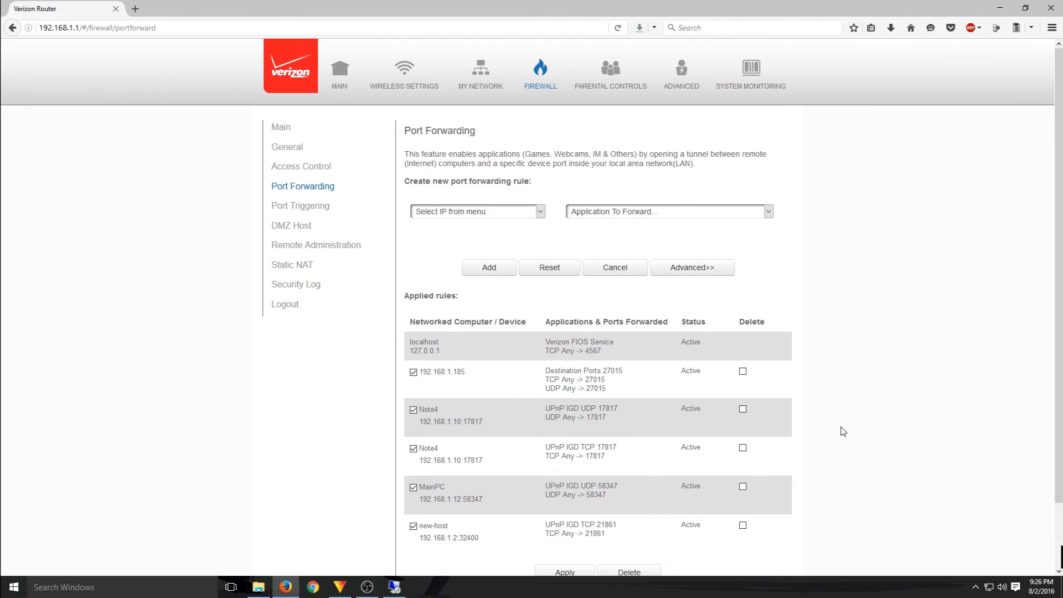
- Start a new port forwarding rule for 192.168.1.12 - MainPC using Custom Ports and show its advanced settings
{"action": "left_click", "coordinate": [441, 213]}
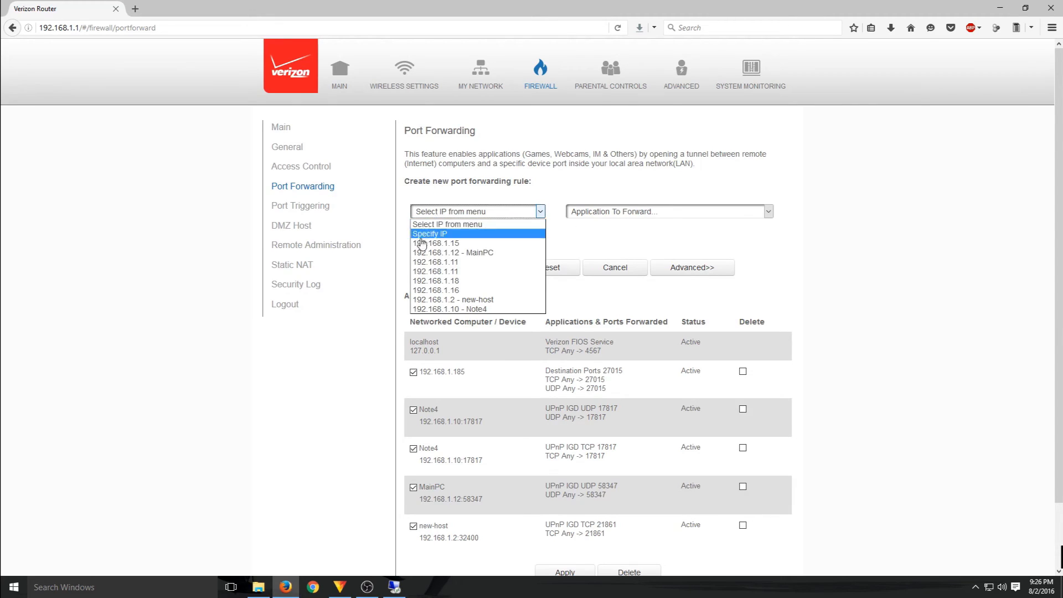
{"action": "left_click", "coordinate": [482, 253]}
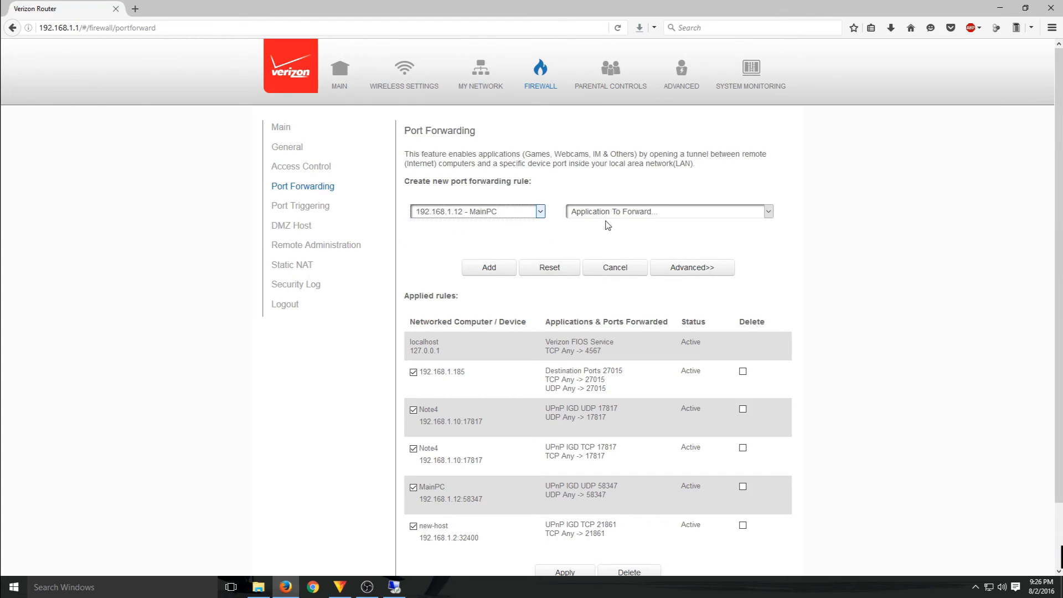
{"action": "left_click", "coordinate": [640, 215]}
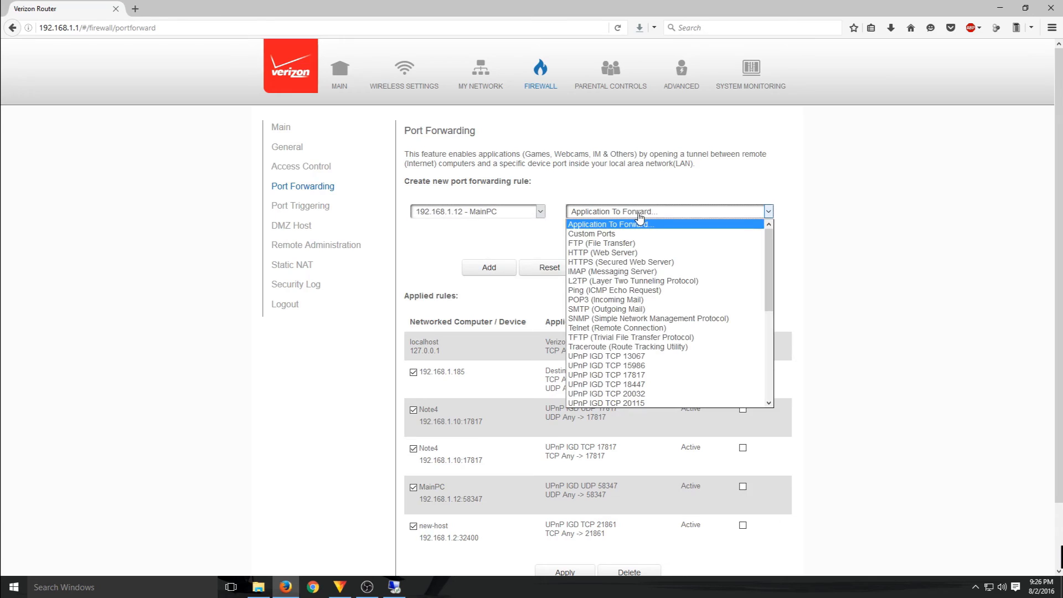
{"action": "left_click", "coordinate": [616, 235]}
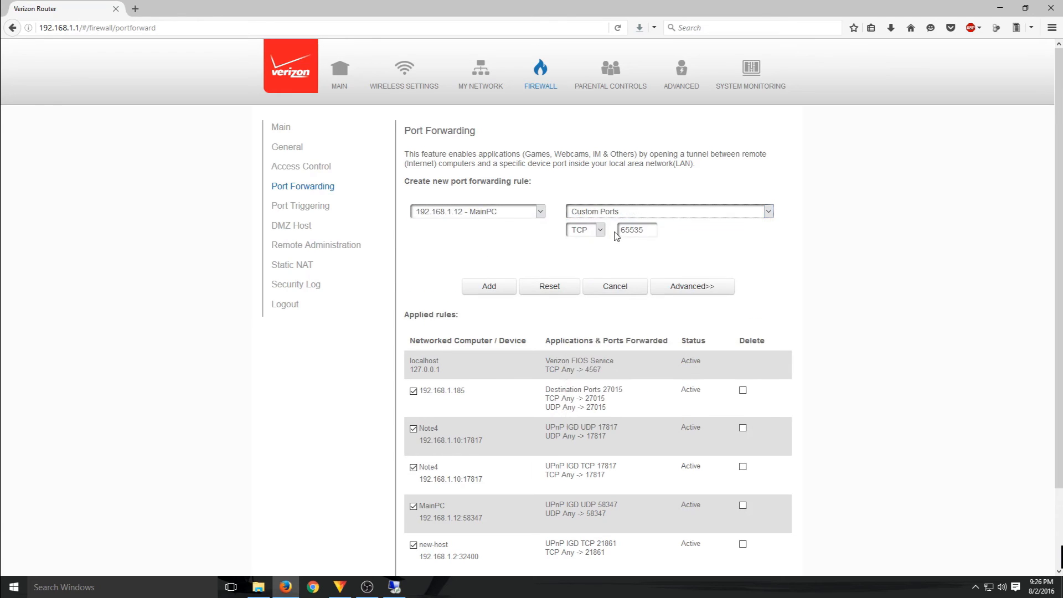
{"action": "left_click", "coordinate": [702, 293]}
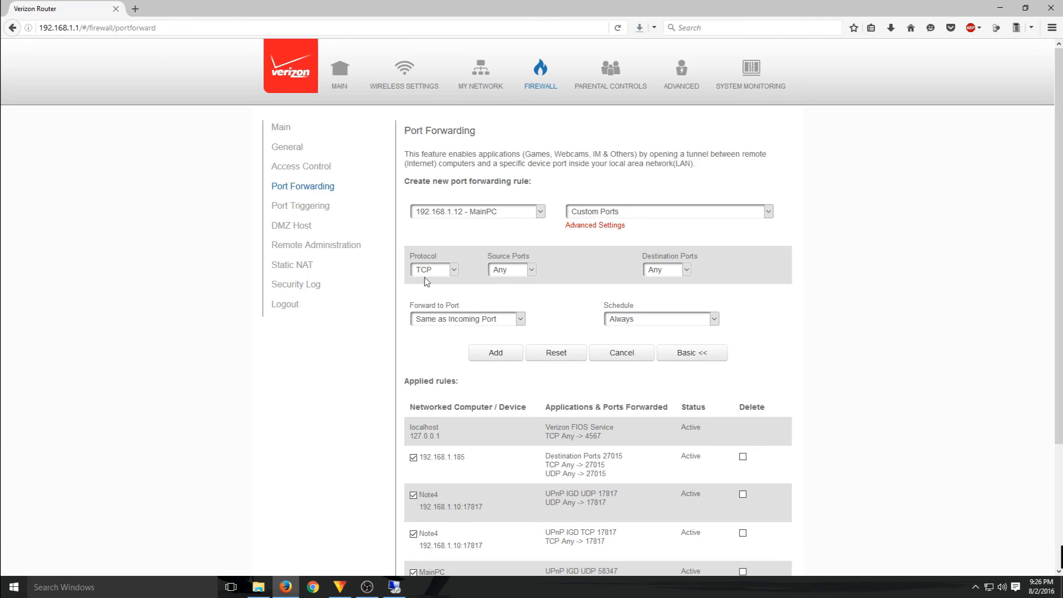
- Set the new rule's protocol to Both and specify 5000 as its destination port
{"action": "left_click", "coordinate": [435, 274]}
{"action": "left_click", "coordinate": [427, 301]}
{"action": "left_click", "coordinate": [670, 273]}
{"action": "left_click", "coordinate": [665, 292]}
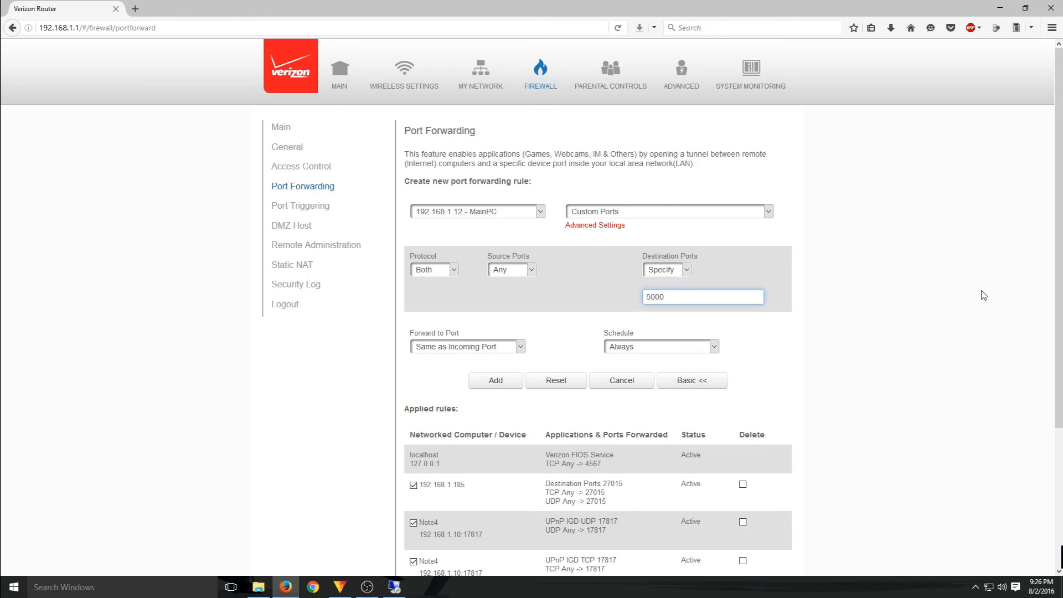
- Specify 3389 as the port to forward to and add the rule to the applied rules
{"action": "left_click", "coordinate": [447, 351]}
{"action": "left_click", "coordinate": [432, 368]}
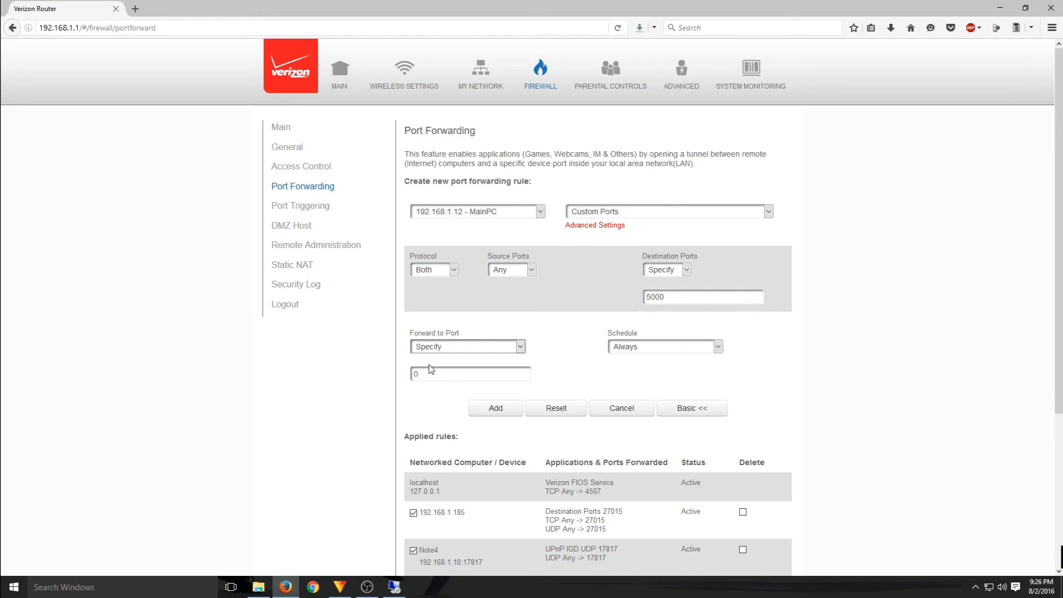
{"action": "double_click", "coordinate": [431, 370]}
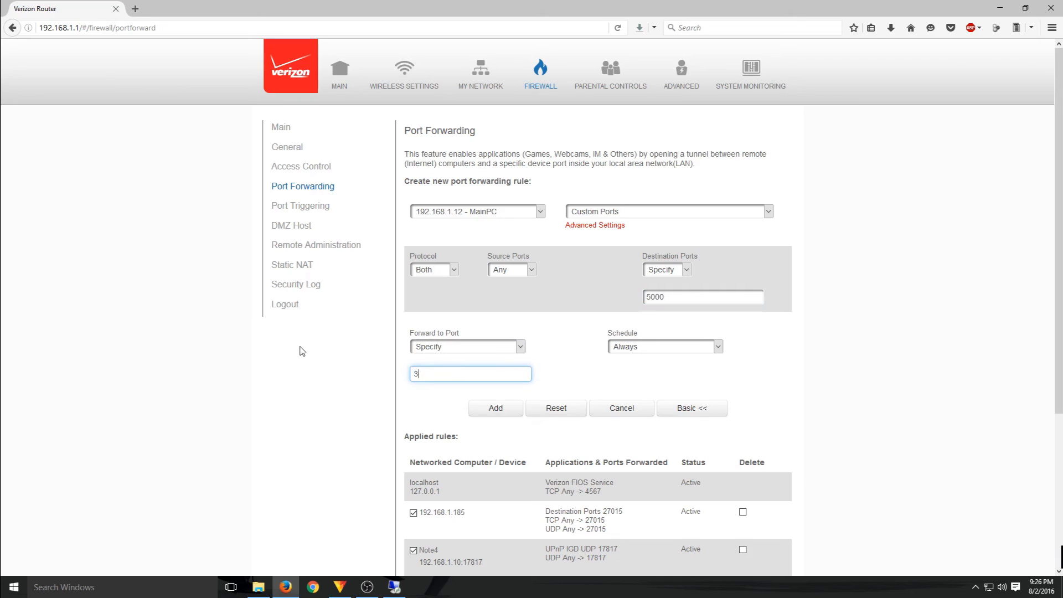
{"action": "type", "text": "3389"}
{"action": "left_click", "coordinate": [489, 408]}
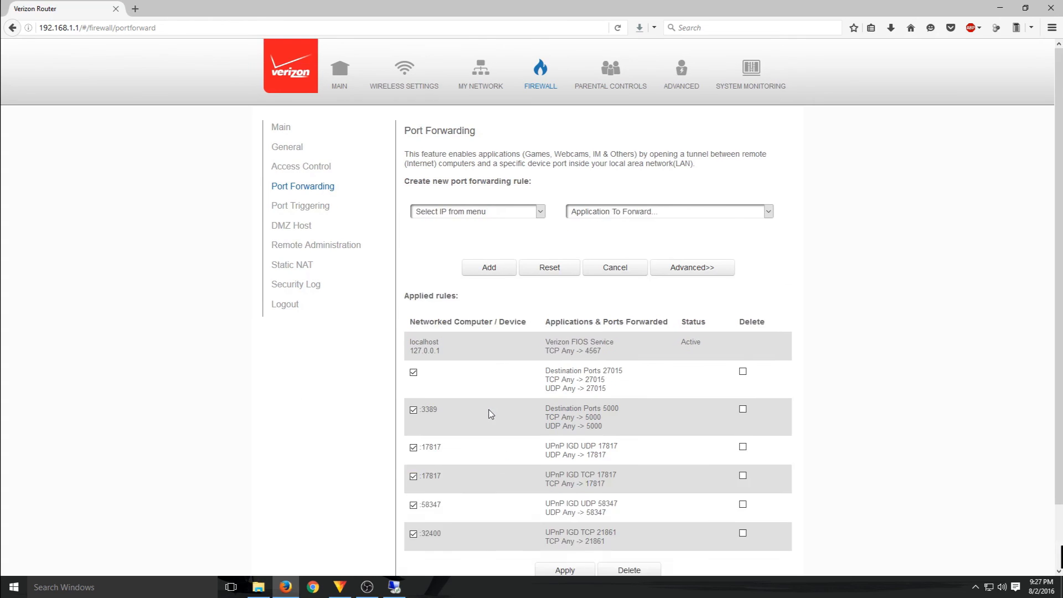
{"action": "scroll", "coordinate": [366, 388], "scroll_direction": "down", "scroll_amount": 2}
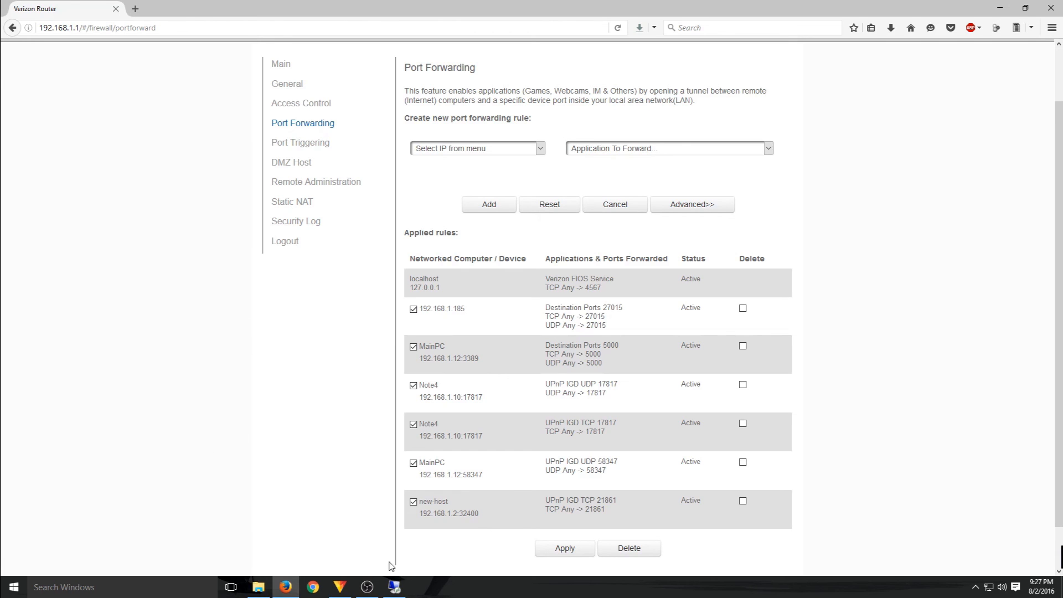
- Switch to Remote Desktop Connection, expand its options, try to connect to 100.20.50.100:5000, and cancel the attempt and close the program
{"action": "left_click", "coordinate": [395, 587]}
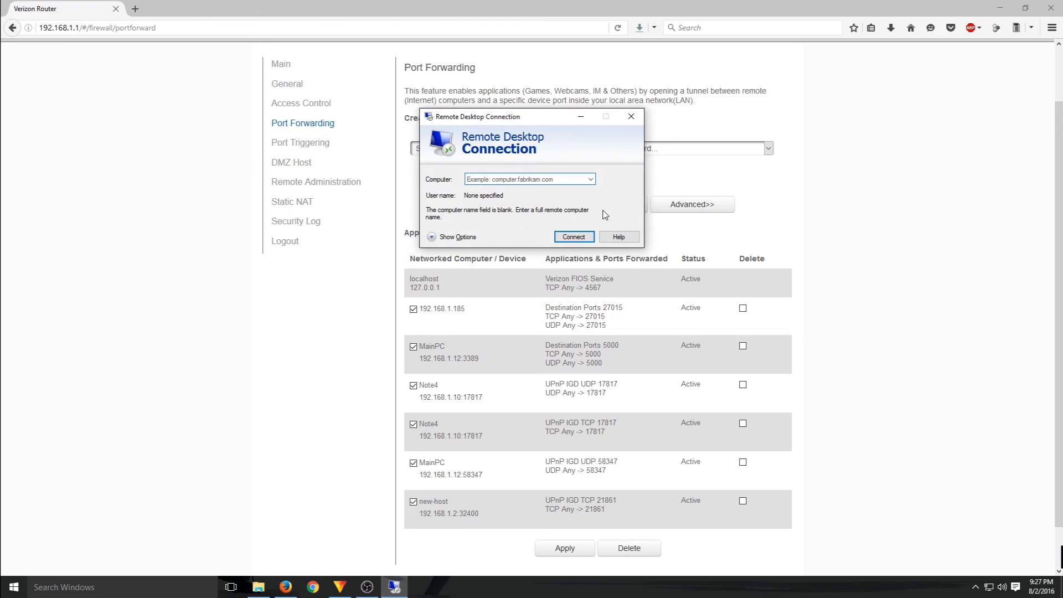
{"action": "left_click", "coordinate": [442, 239]}
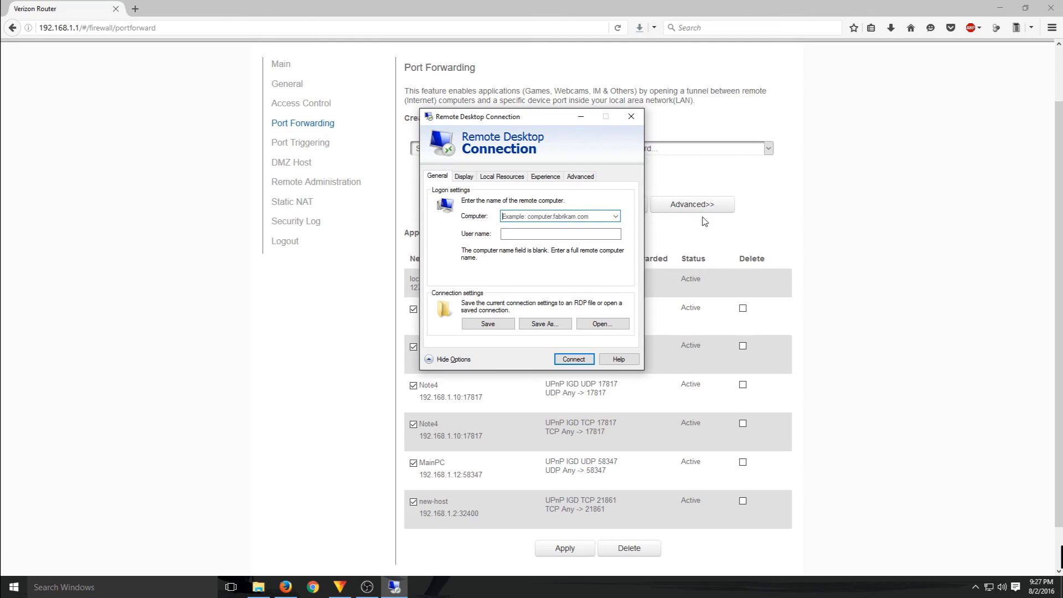
{"action": "type", "text": "100."}
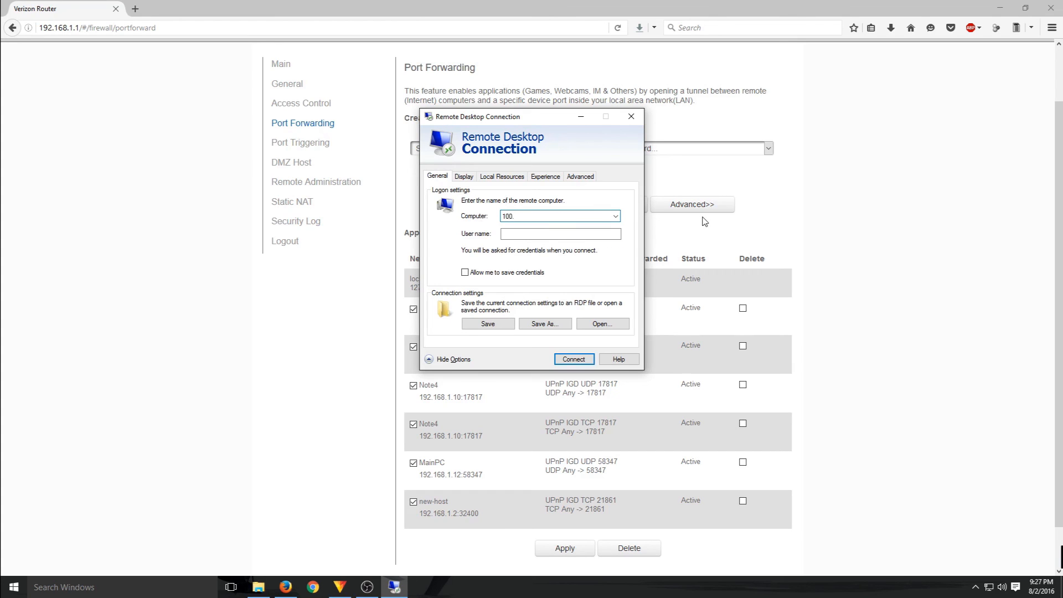
{"action": "type", "text": "20.50.100:"}
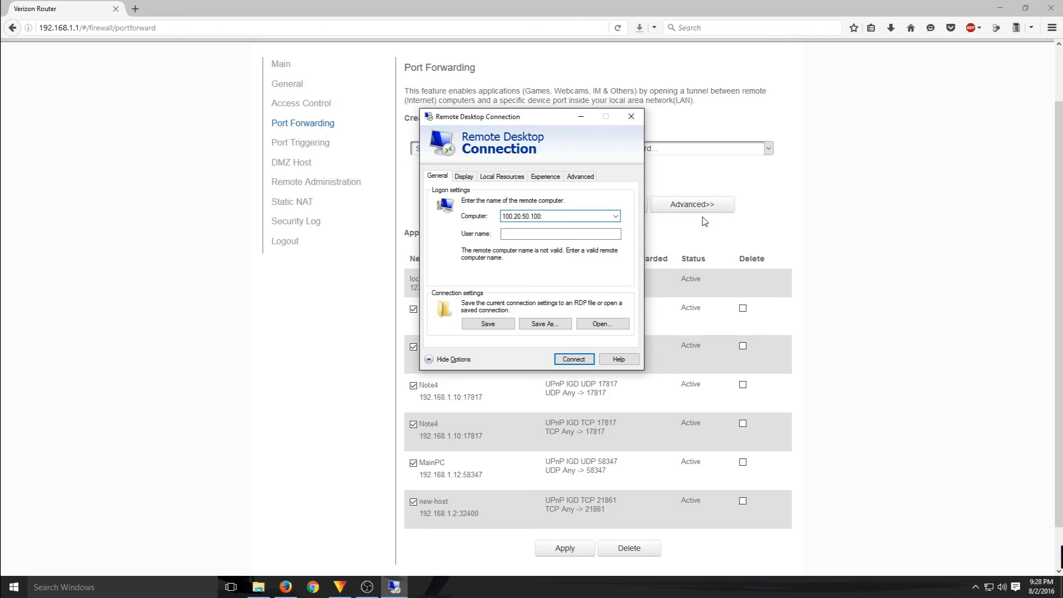
{"action": "type", "text": "5000"}
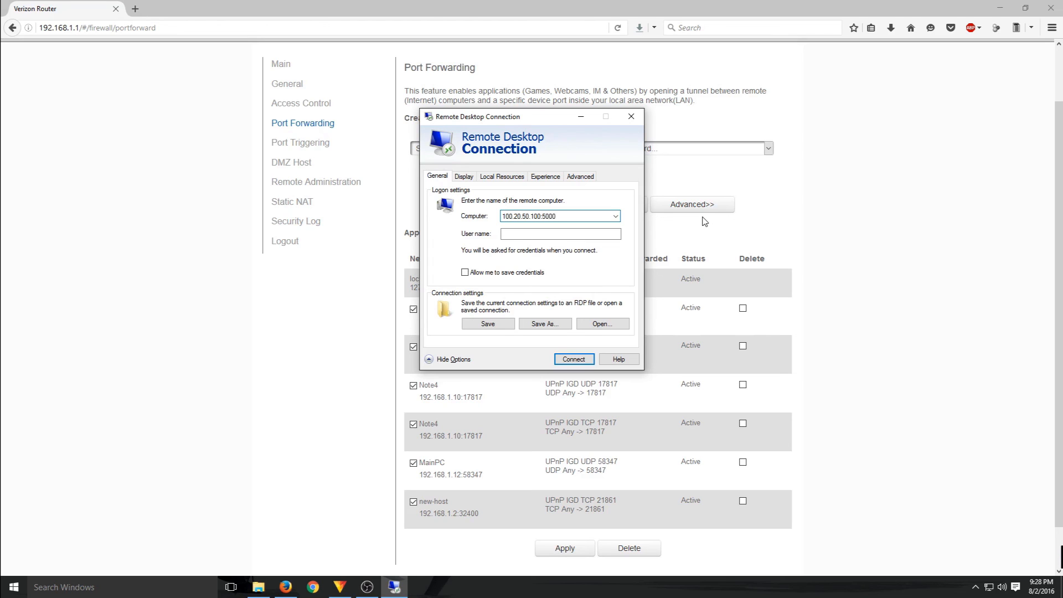
{"action": "left_click", "coordinate": [580, 361]}
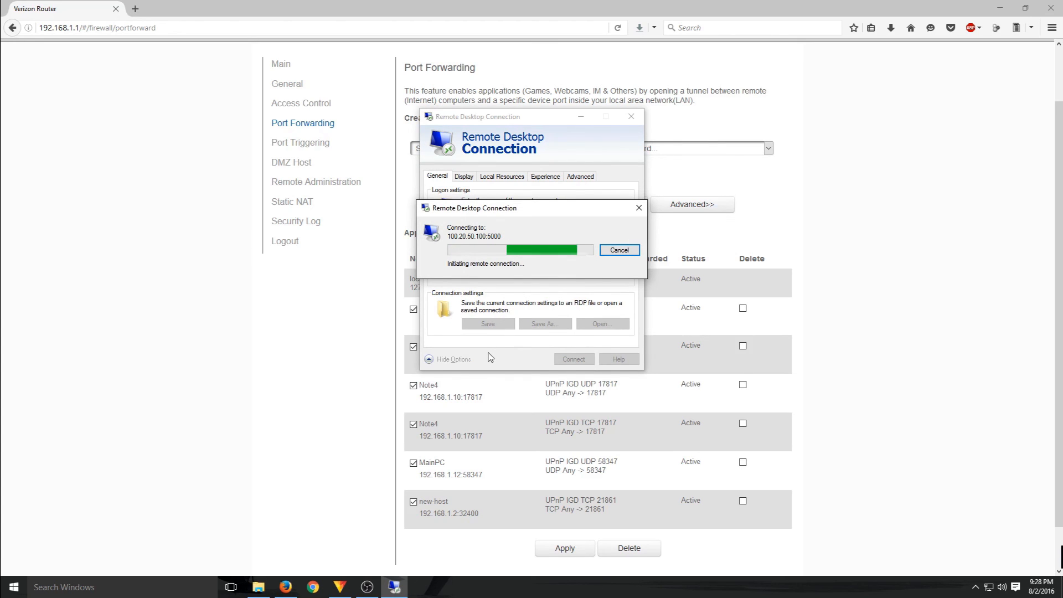
{"action": "left_click", "coordinate": [619, 250]}
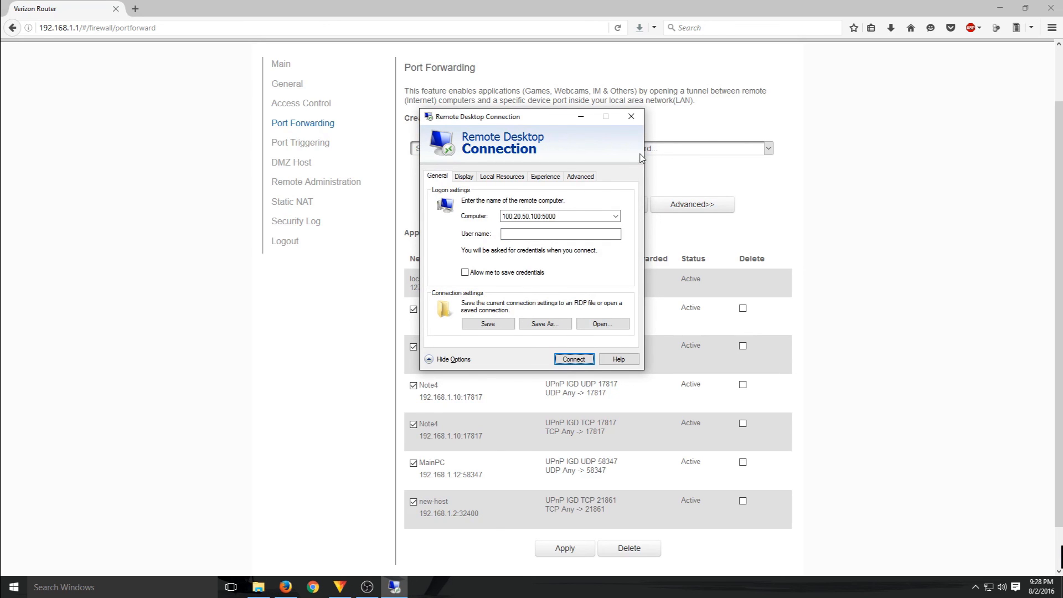
{"action": "left_click", "coordinate": [632, 117]}
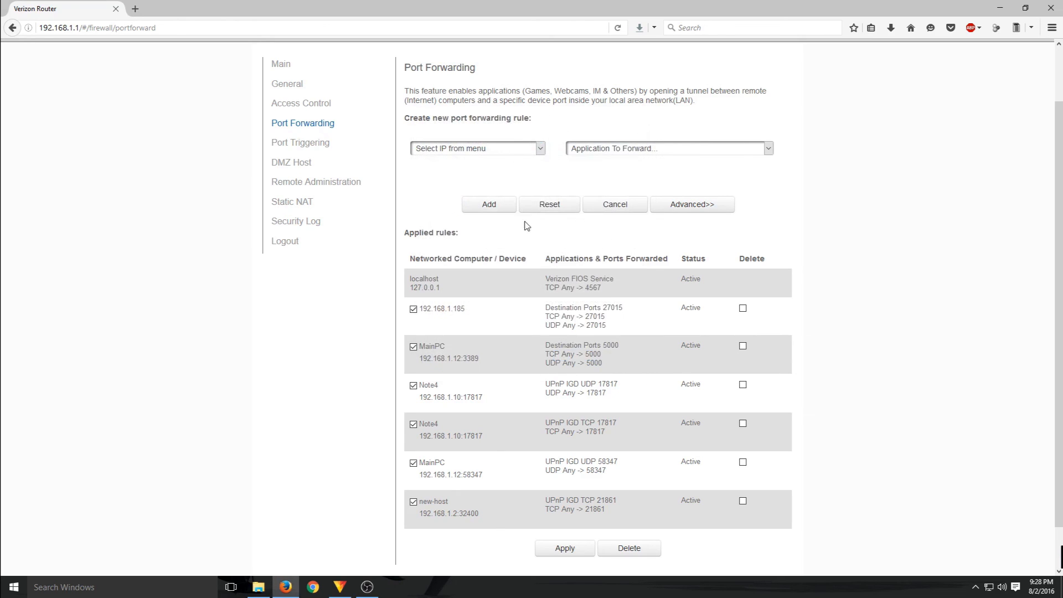